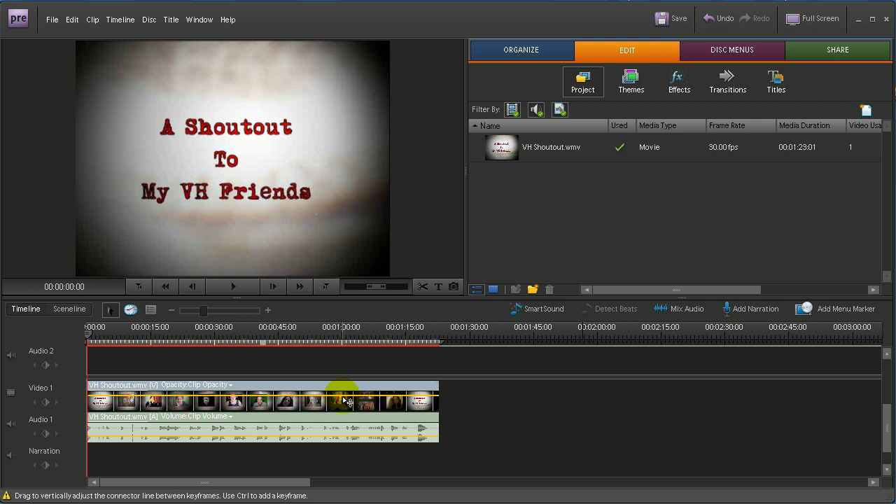
# - Place the playhead at 00:01:27:21, just past the end of the VH Shoutout.wmv clip, and add a Default Roll title there
pyautogui.moveTo(90, 335); pyautogui.dragTo(457, 343)
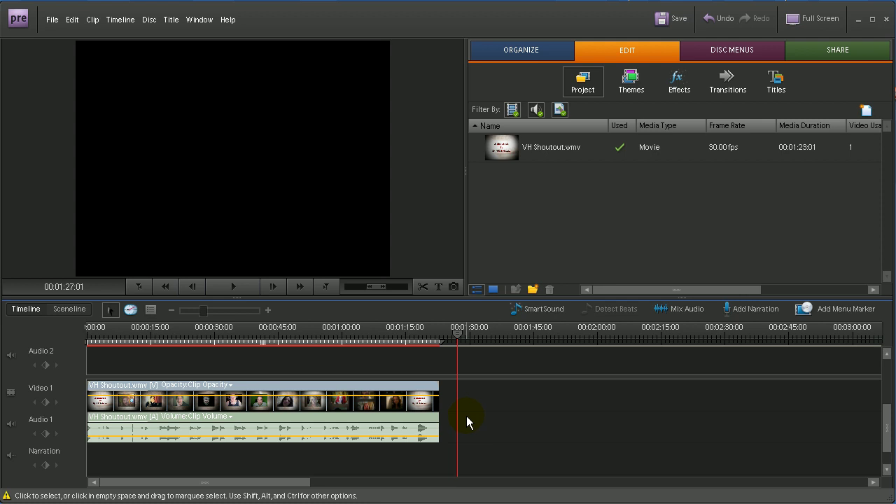
pyautogui.moveTo(460, 339)
pyautogui.mouseDown()
pyautogui.moveTo(432, 338)
pyautogui.moveTo(462, 339)
pyautogui.mouseUp()
pyautogui.click(170, 21)
pyautogui.moveTo(187, 36)
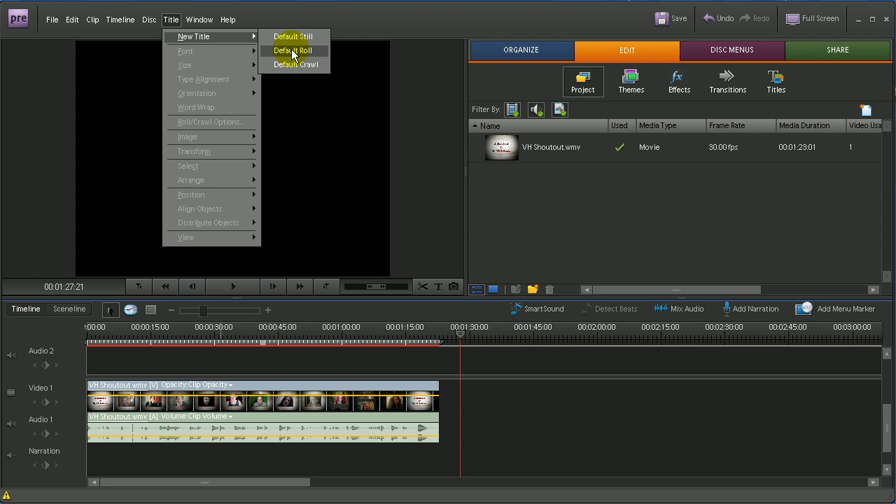
pyautogui.click(292, 52)
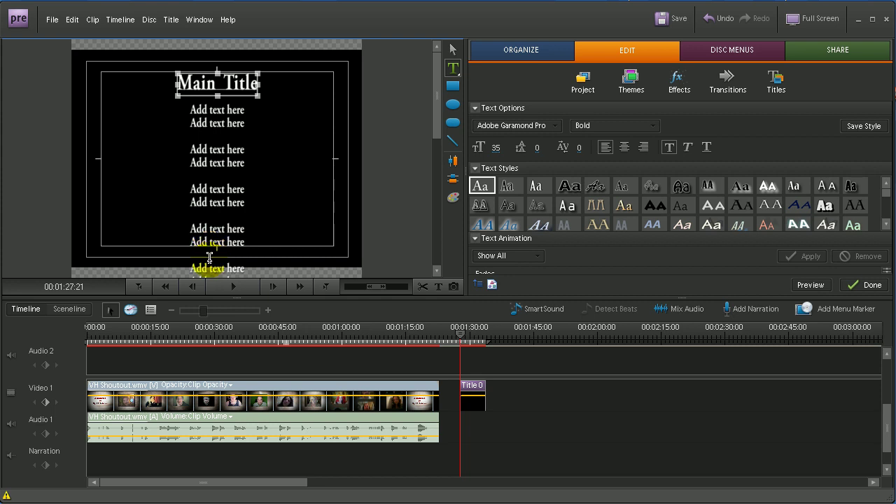
# - Select the body text block and the Main Title heading in turn to examine the title's separate text objects
pyautogui.click(454, 54)
pyautogui.click(227, 124)
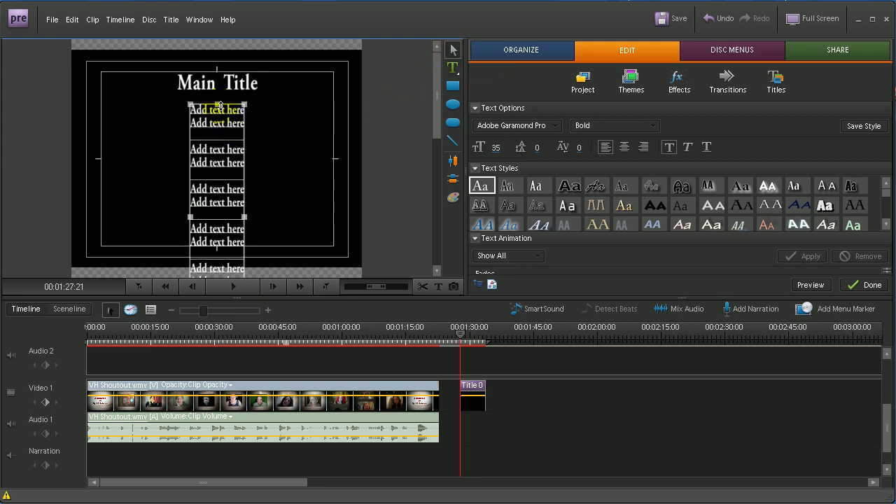
pyautogui.click(219, 85)
pyautogui.click(228, 146)
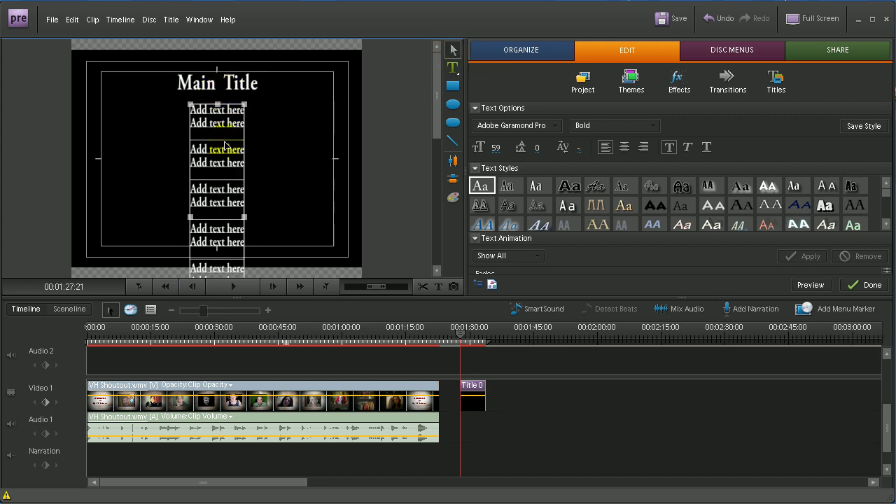
pyautogui.click(225, 81)
pyautogui.click(233, 124)
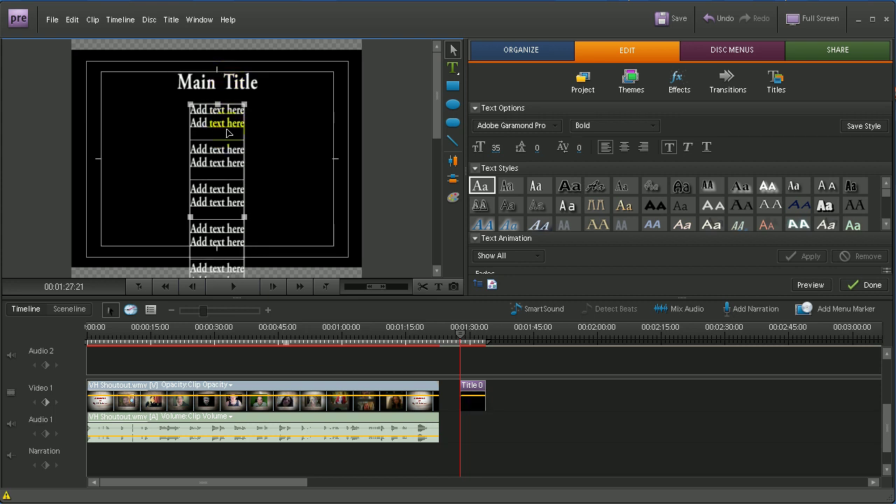
# - Replace the Main Title placeholder heading with the text "VH Shoutout"
pyautogui.click(229, 86)
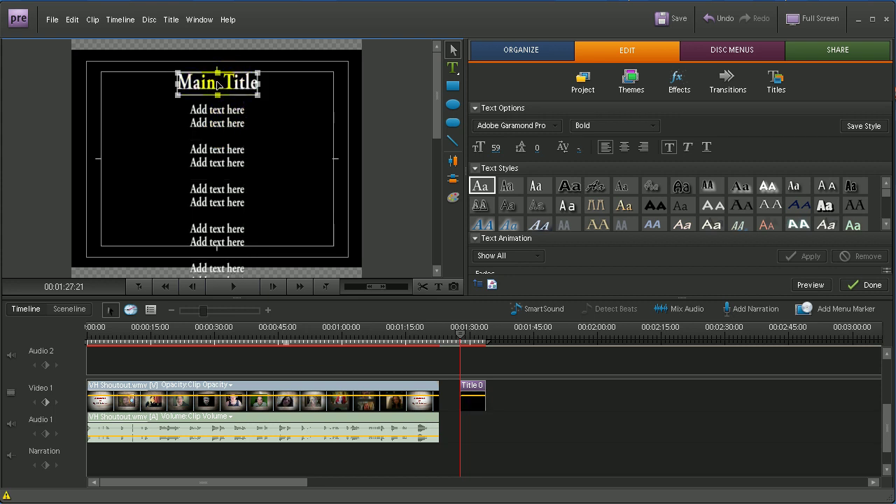
pyautogui.doubleClick(233, 82)
pyautogui.moveTo(241, 82); pyautogui.dragTo(183, 81)
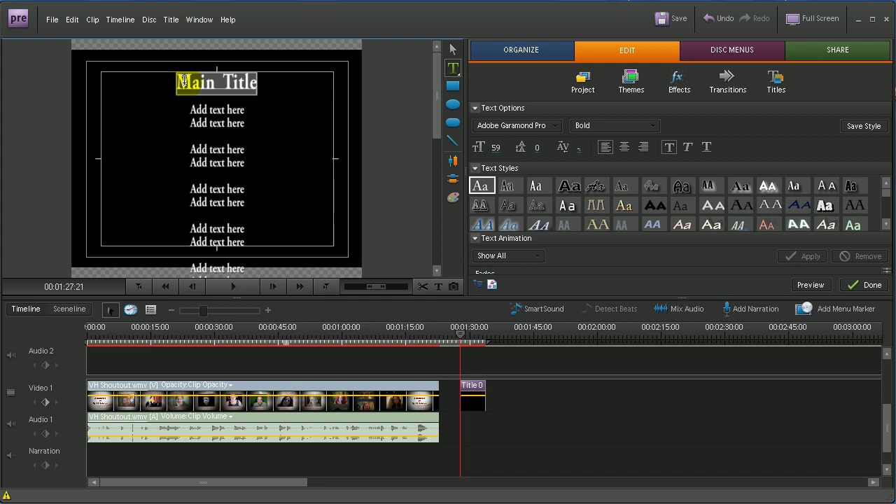
pyautogui.press('BackSpace')
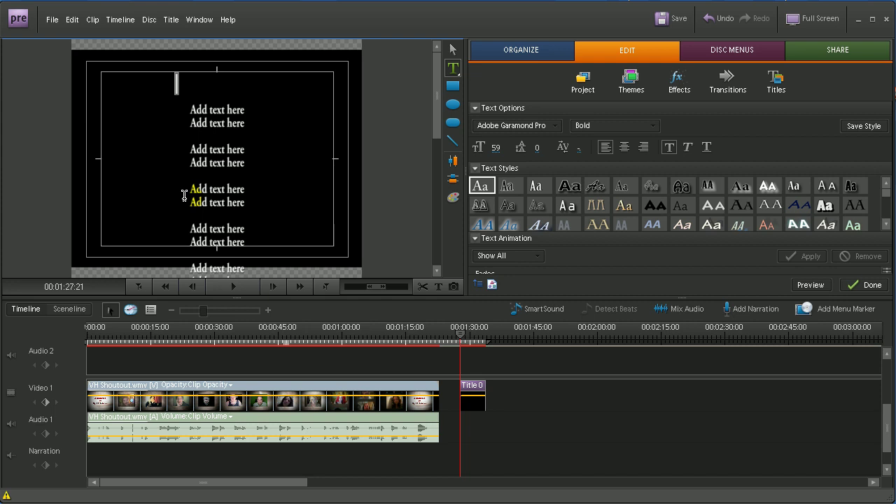
pyautogui.write('VH')
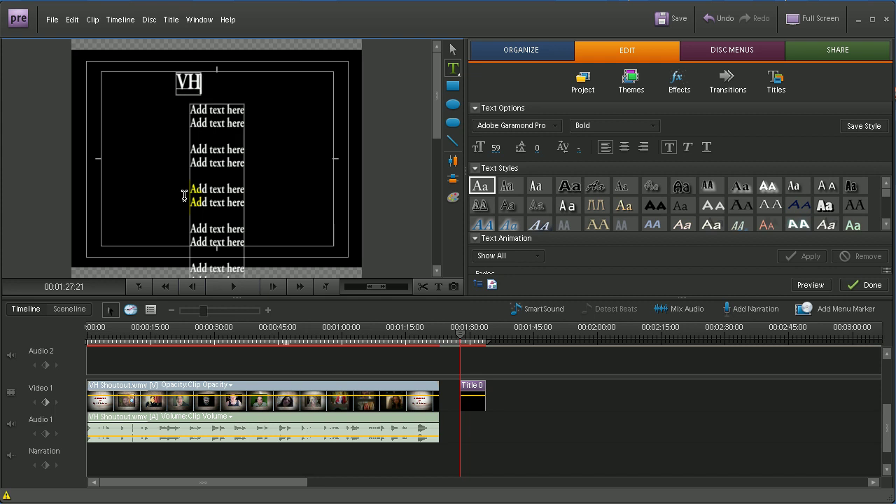
pyautogui.write(' Shoutout')
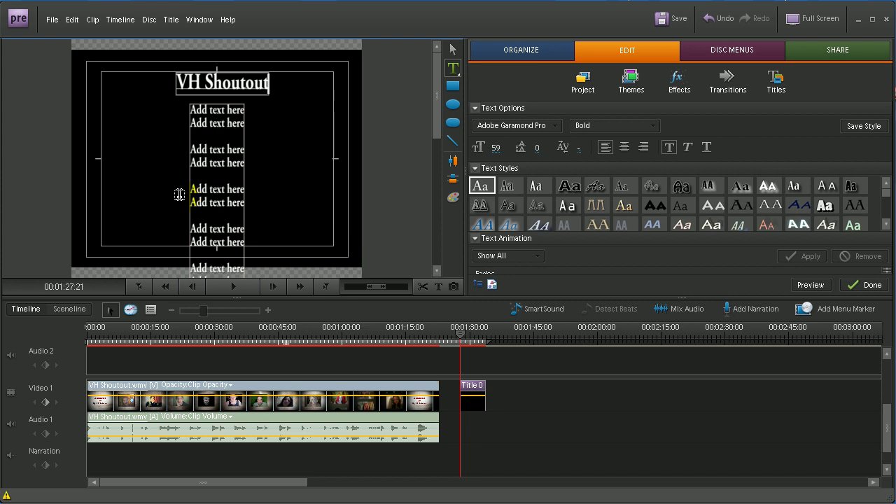
# - Move the VH Shoutout heading slightly down and left so it sits centred above the body text
pyautogui.doubleClick(189, 85)
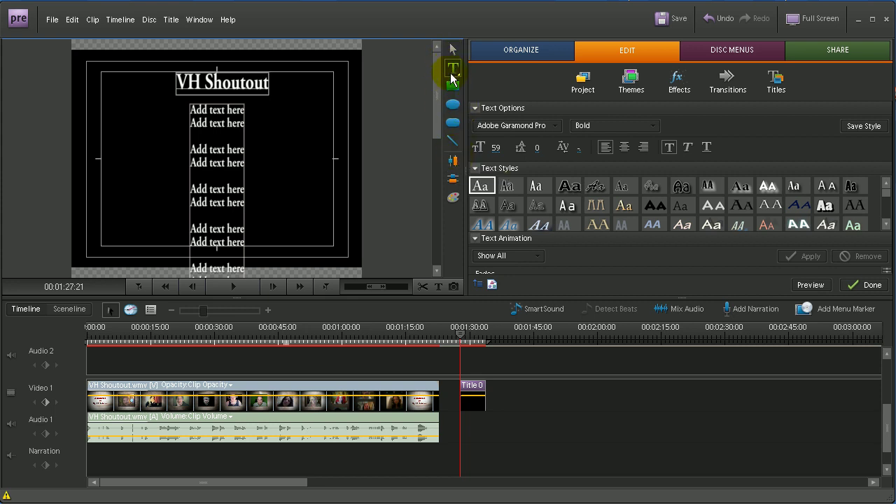
pyautogui.click(454, 55)
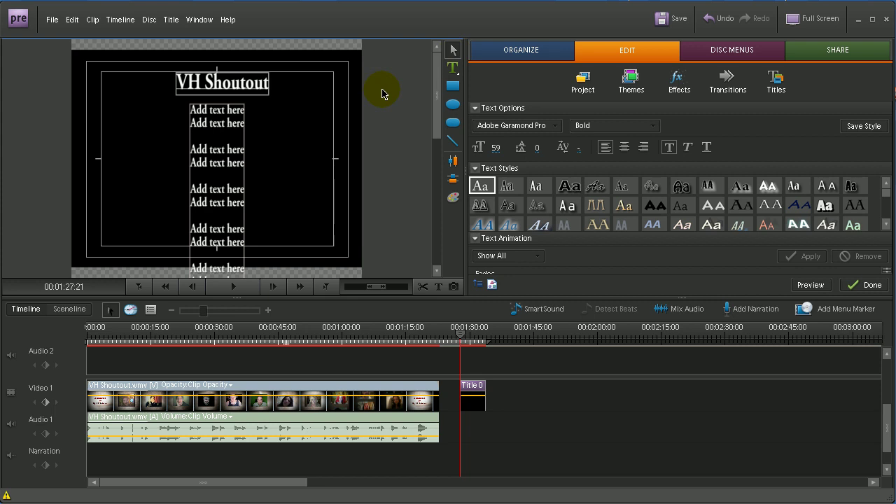
pyautogui.moveTo(256, 94); pyautogui.dragTo(249, 126)
pyautogui.moveTo(241, 131); pyautogui.dragTo(243, 101)
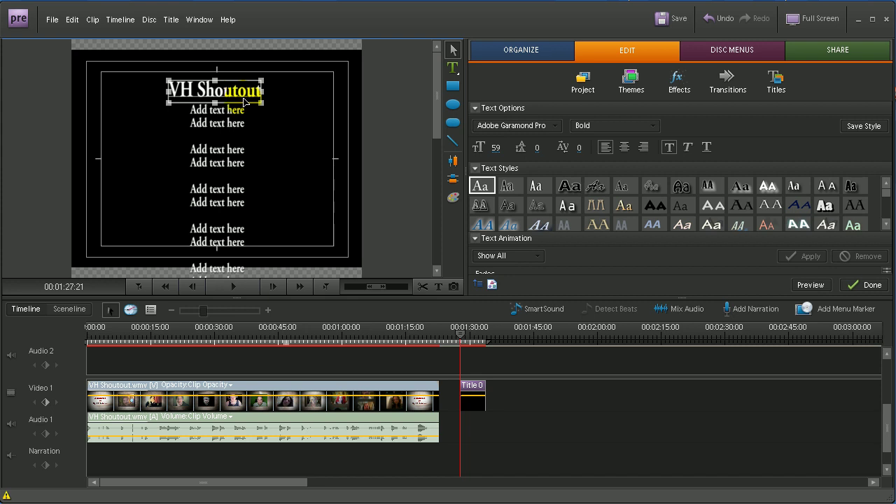
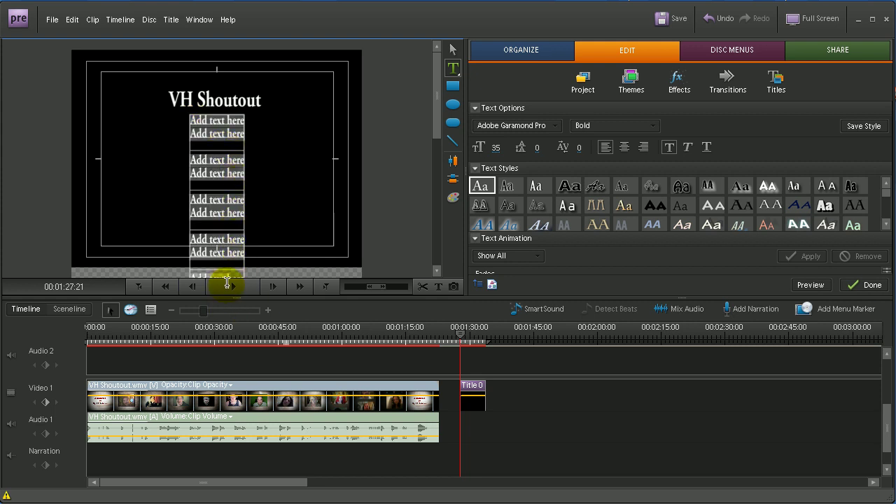
# - Delete all the "Add text here" placeholder lines from the body text block, including those below the visible frame
pyautogui.press('Delete')
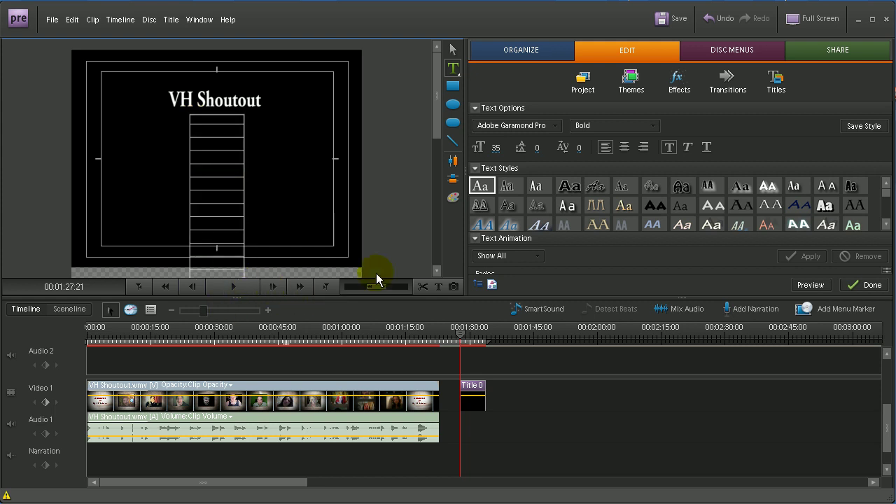
pyautogui.moveTo(437, 133); pyautogui.dragTo(438, 172)
pyautogui.moveTo(236, 161); pyautogui.dragTo(190, 198)
pyautogui.press('BackSpace')
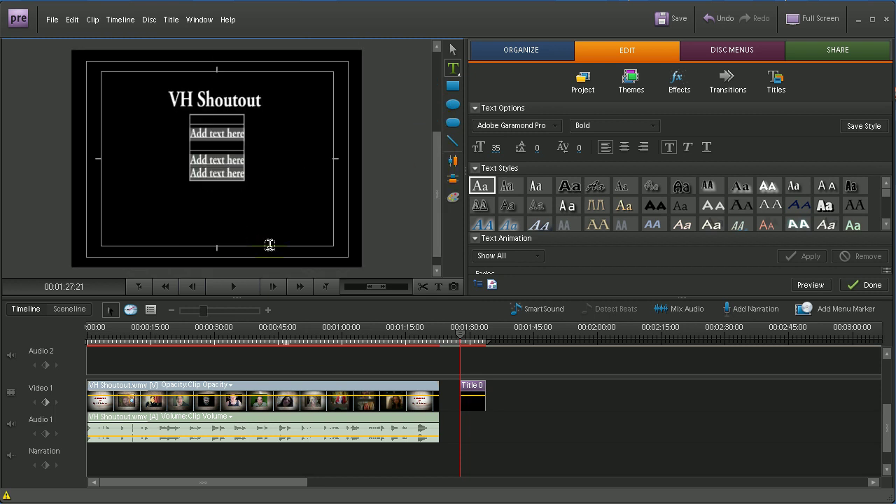
pyautogui.press('BackSpace')
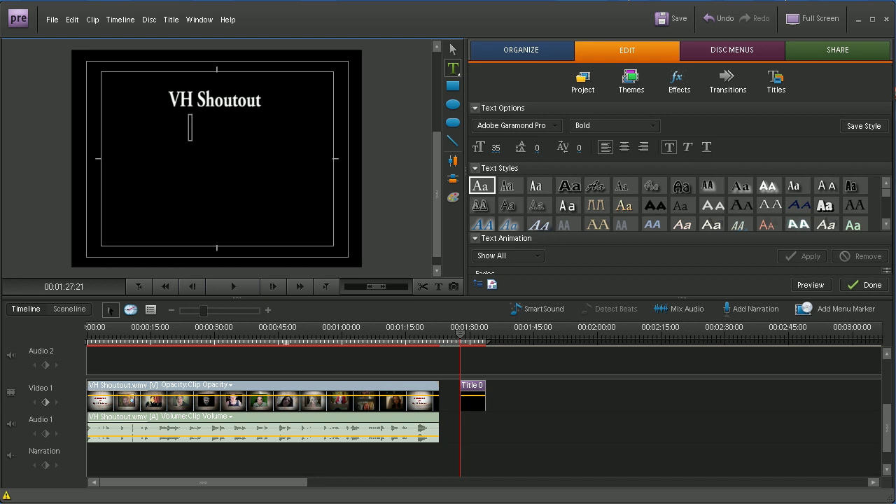
# - Enter "Starring:" as the first line of the body text, followed by a blank line
pyautogui.write('Starring')
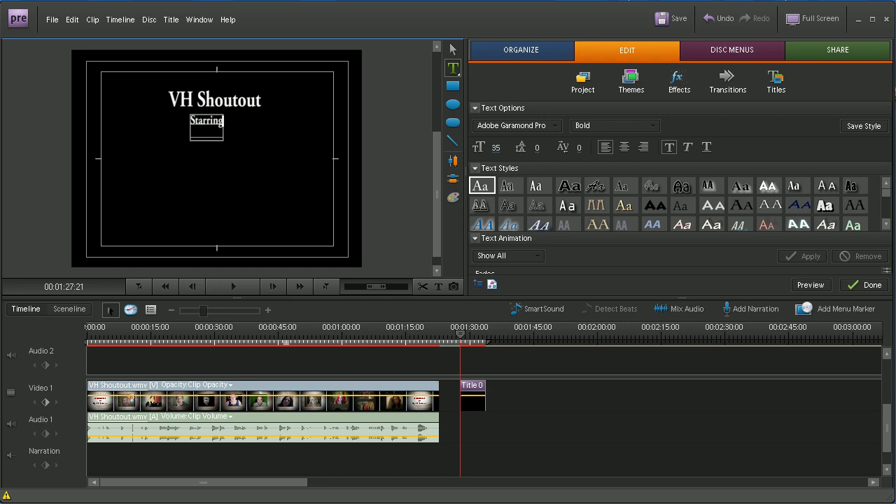
pyautogui.write(':')
pyautogui.press('Return')
pyautogui.press('Return')
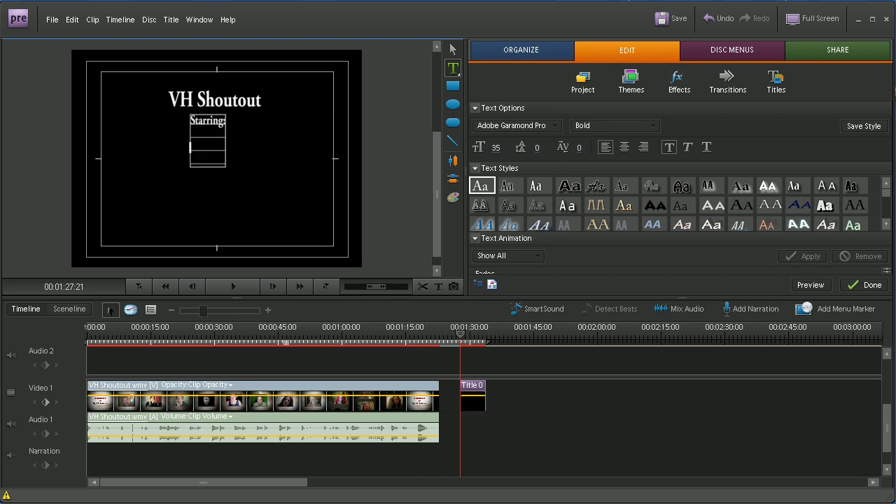
# - List the five cast members' names on separate lines under "Starring:"
pyautogui.write('SillySill ')
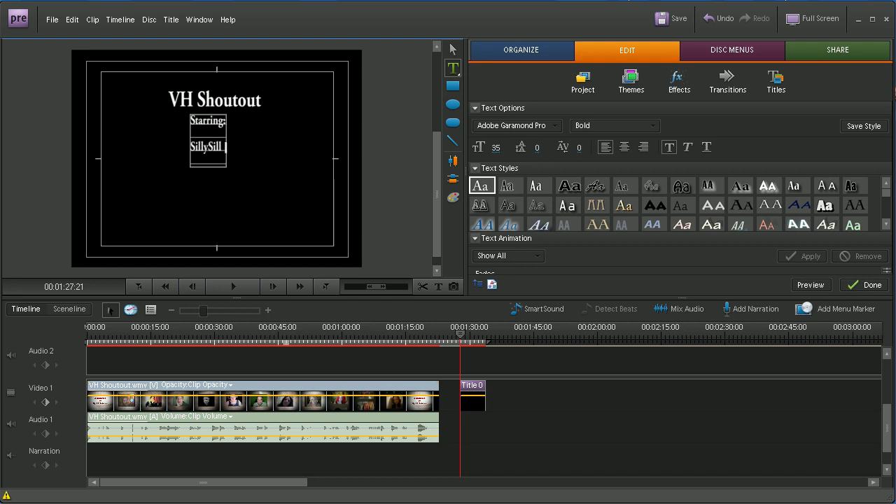
pyautogui.write('Tom')
pyautogui.press('Return')
pyautogui.write('SillyS')
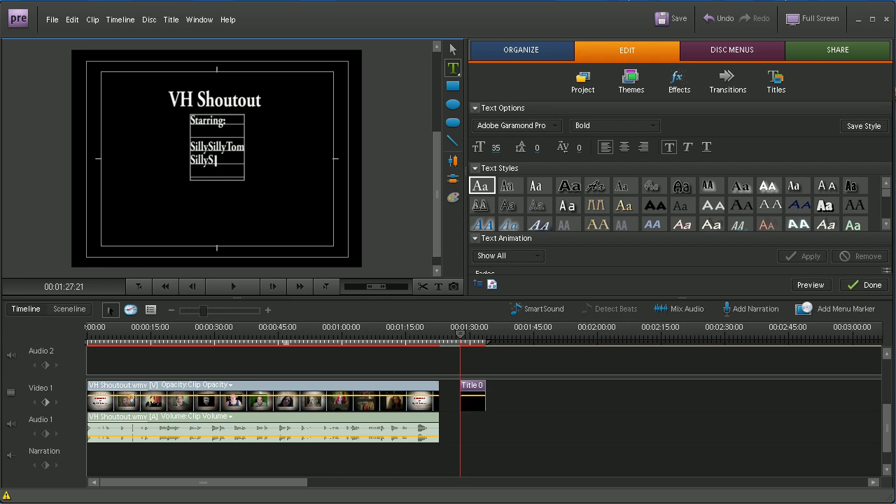
pyautogui.write('illySally')
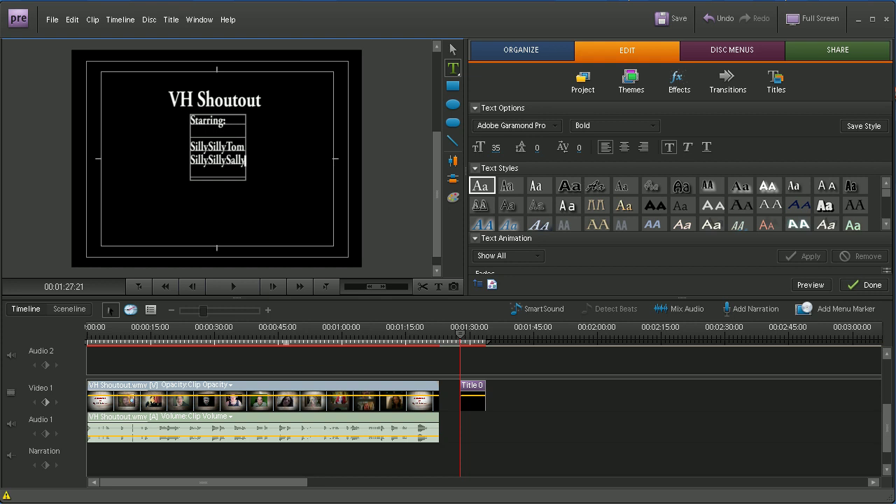
pyautogui.press('Return')
pyautogui.write('Heather')
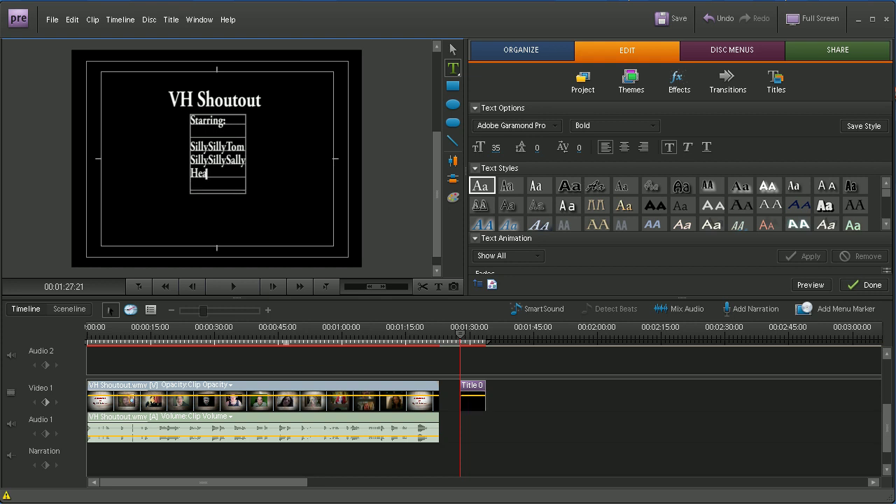
pyautogui.press('Return')
pyautogui.write('Morfeend')
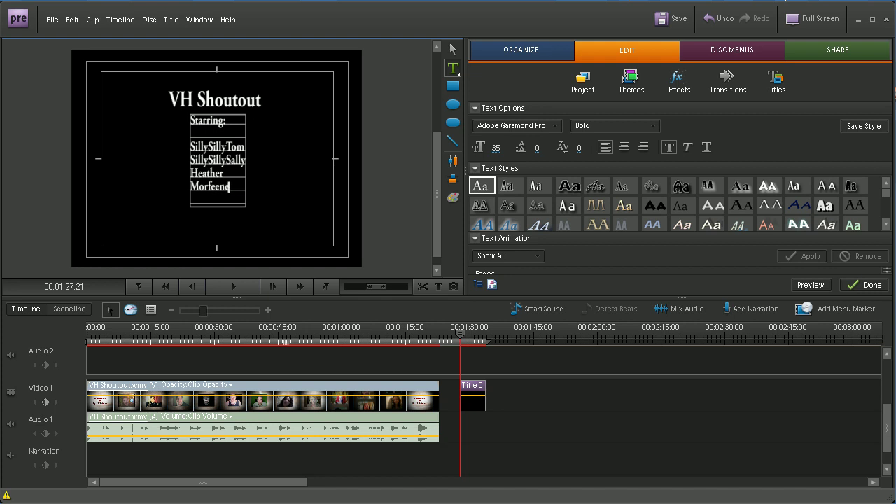
pyautogui.press('Return')
pyautogui.write('Cindy')
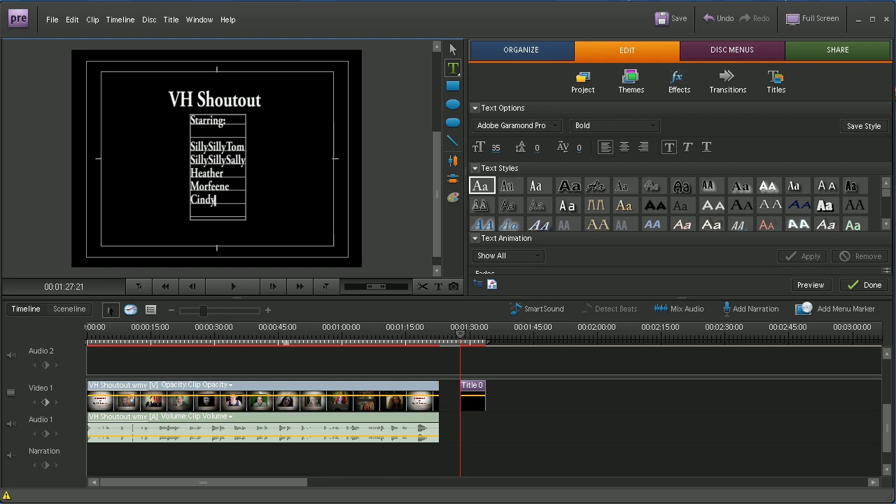
# - Add a "Sound Mixer:" line after a blank line below the cast, and enter the mixer's credit name two lines beneath it
pyautogui.press('Return')
pyautogui.press('Return')
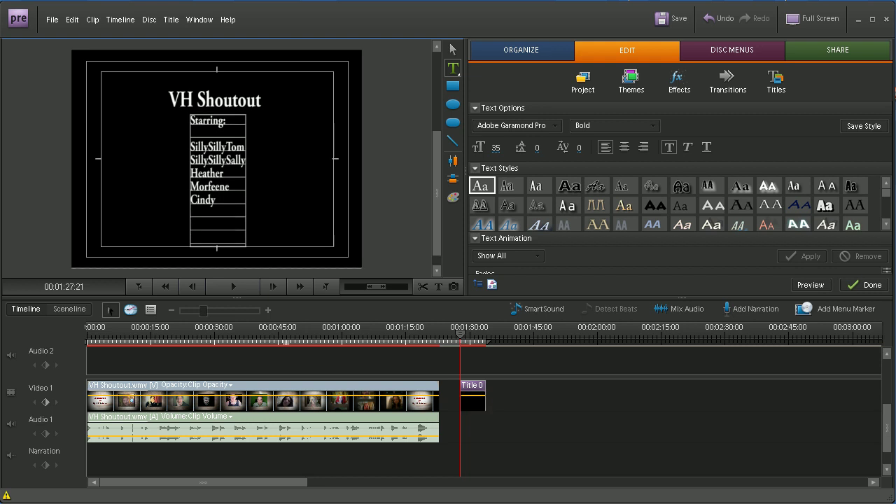
pyautogui.write('Sound Mixer:')
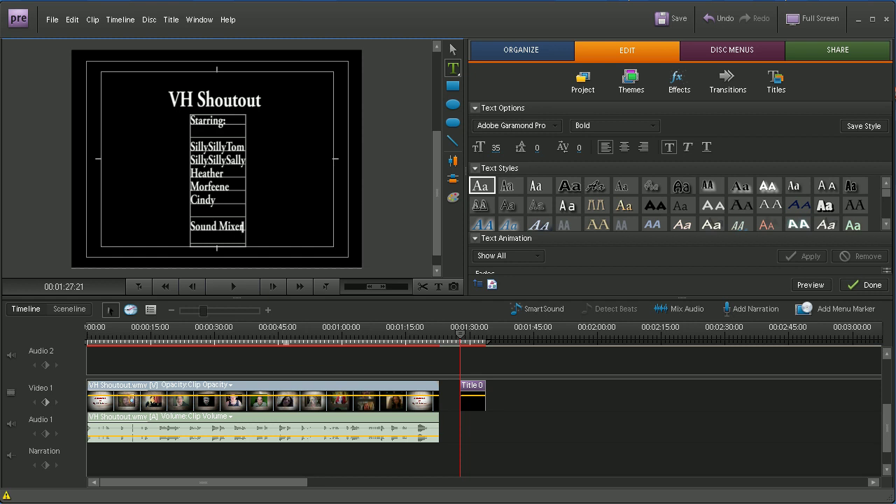
pyautogui.press('Return')
pyautogui.press('Return')
pyautogui.write('Trackedito')
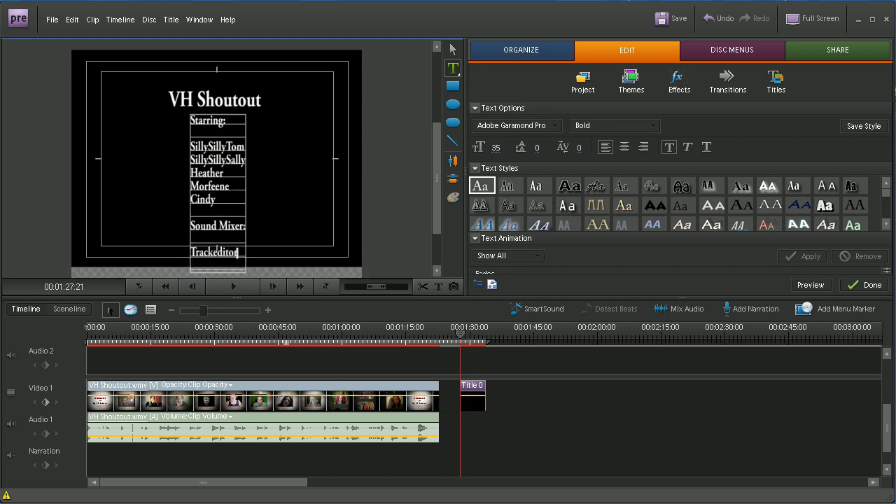
pyautogui.write('r')
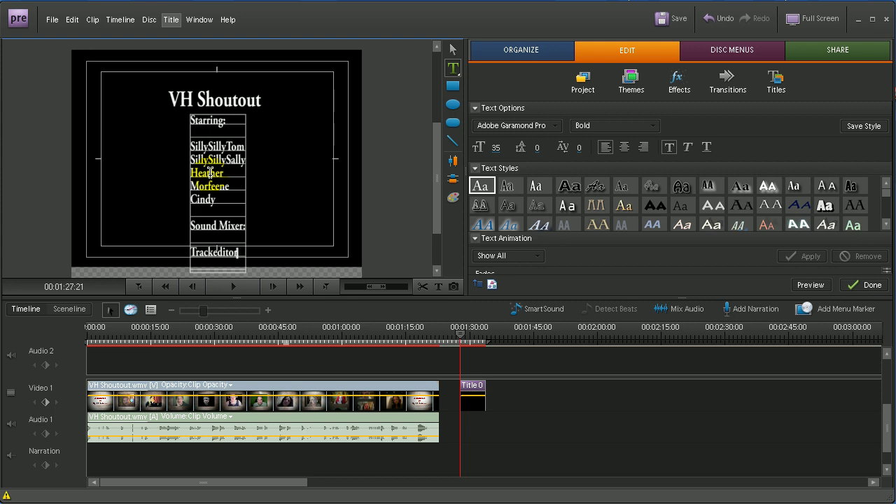
# - Switch to the Selection tool and set the "VH Shoutout" heading's font to AcmeFont
pyautogui.moveTo(194, 103); pyautogui.dragTo(231, 96)
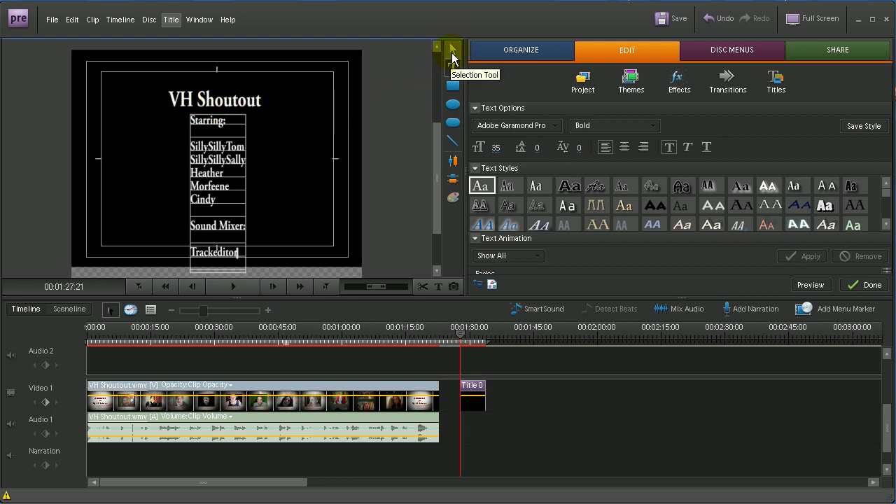
pyautogui.click(453, 56)
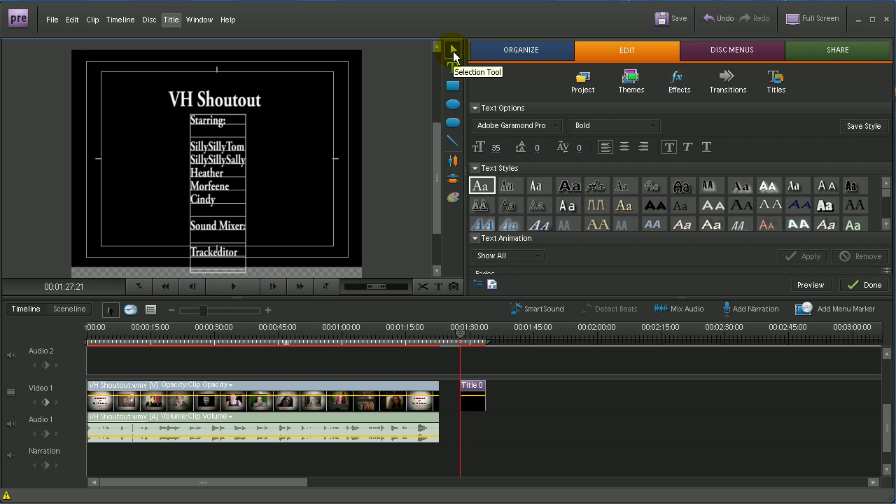
pyautogui.click(258, 106)
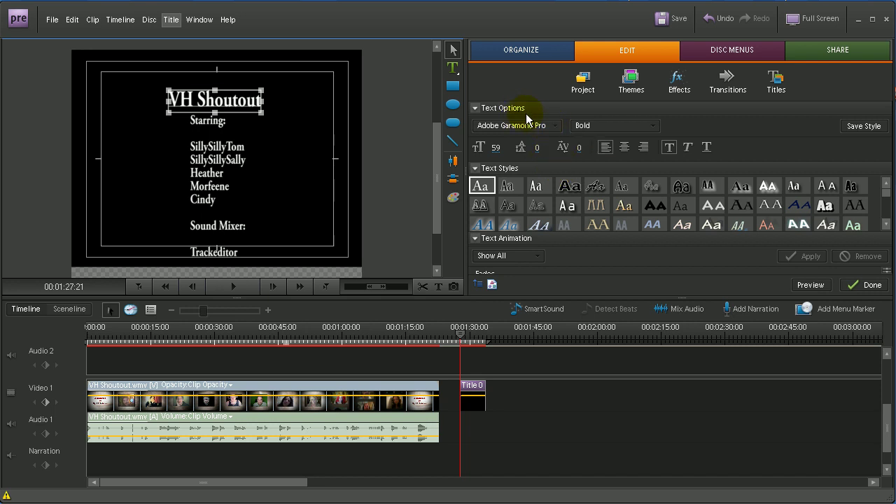
pyautogui.click(558, 130)
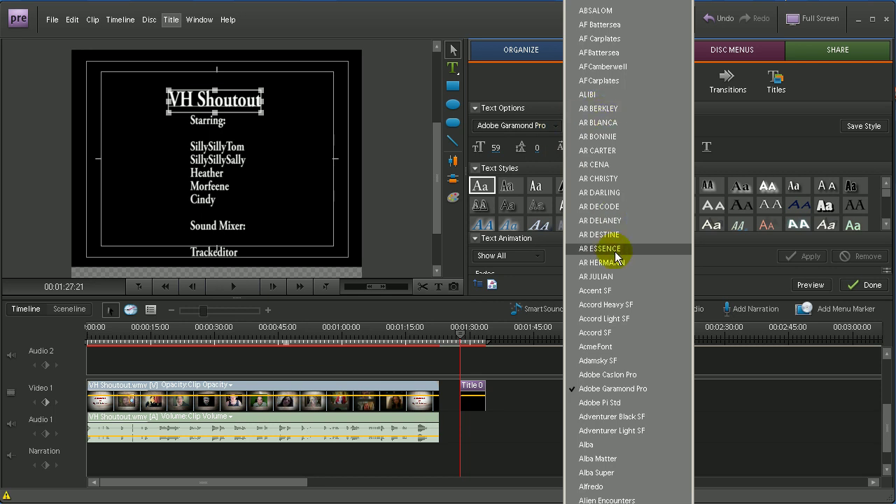
pyautogui.scroll(-4, 632, 353)
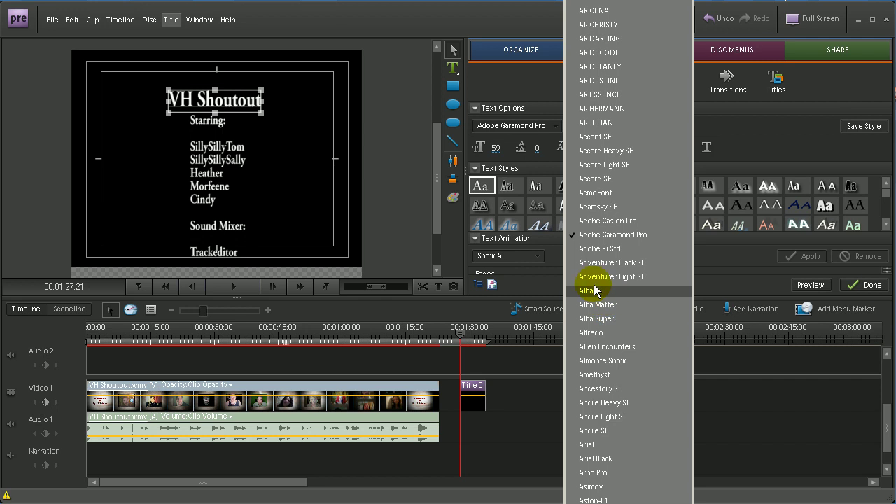
pyautogui.click(606, 199)
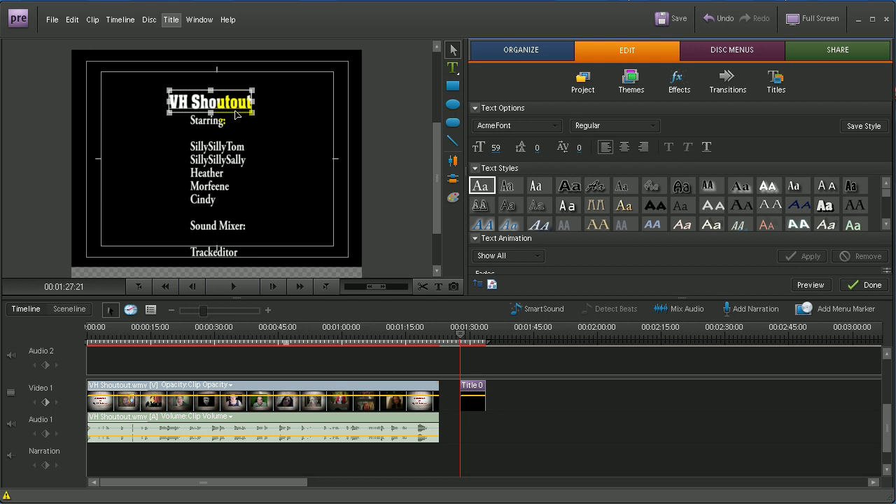
# - Nudge the body text block slightly left and try the AR JULIAN and Alfredo fonts on it
pyautogui.click(214, 175)
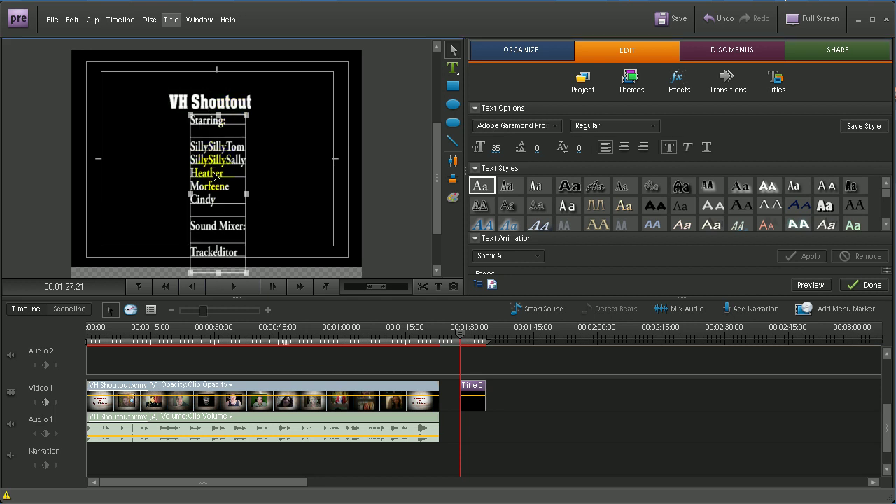
pyautogui.moveTo(213, 175)
pyautogui.mouseDown()
pyautogui.moveTo(184, 177)
pyautogui.moveTo(278, 200)
pyautogui.moveTo(208, 210)
pyautogui.moveTo(207, 176)
pyautogui.mouseUp()
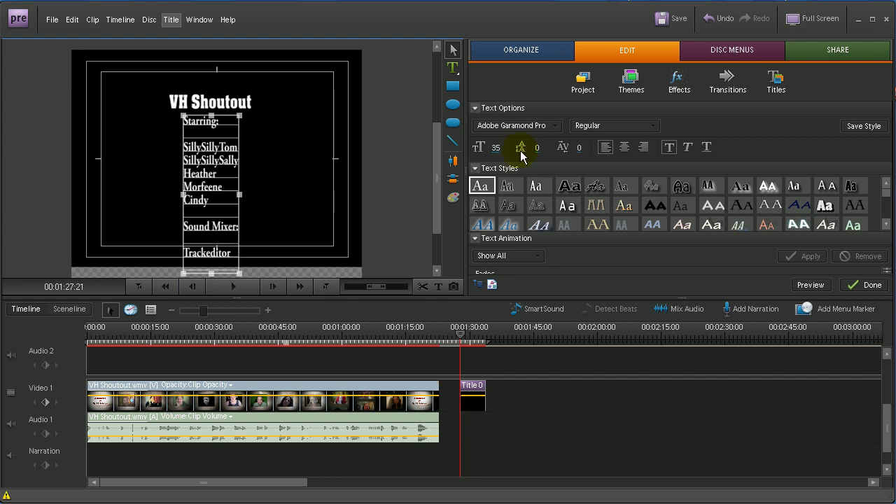
pyautogui.click(550, 127)
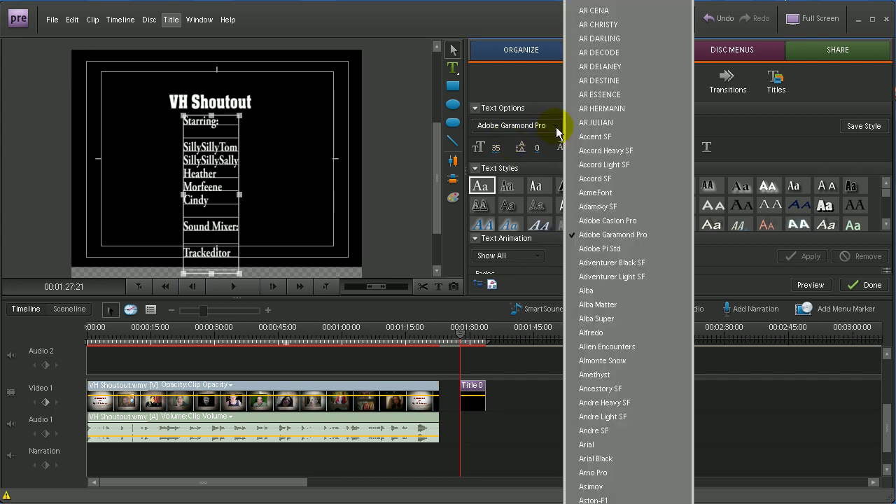
pyautogui.click(605, 127)
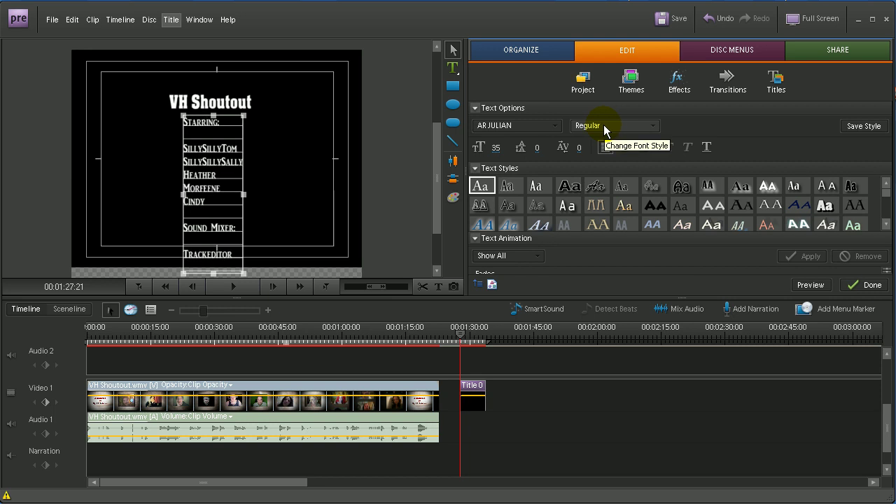
pyautogui.click(554, 126)
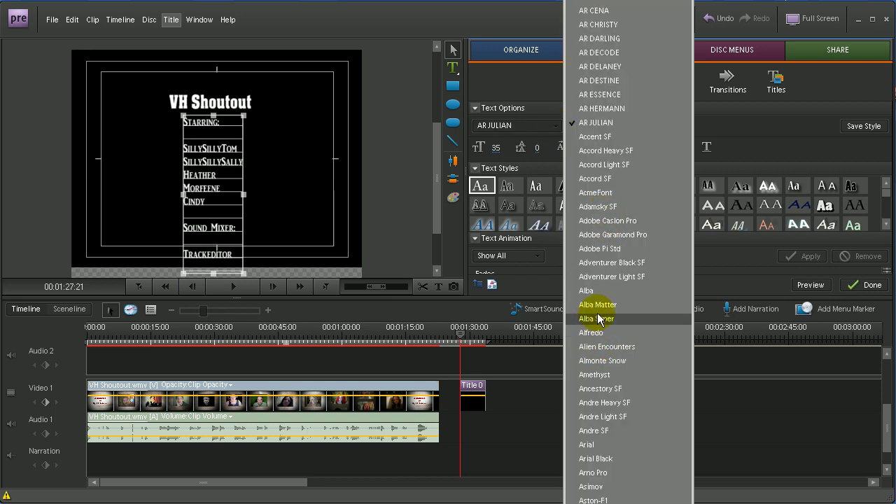
pyautogui.click(599, 336)
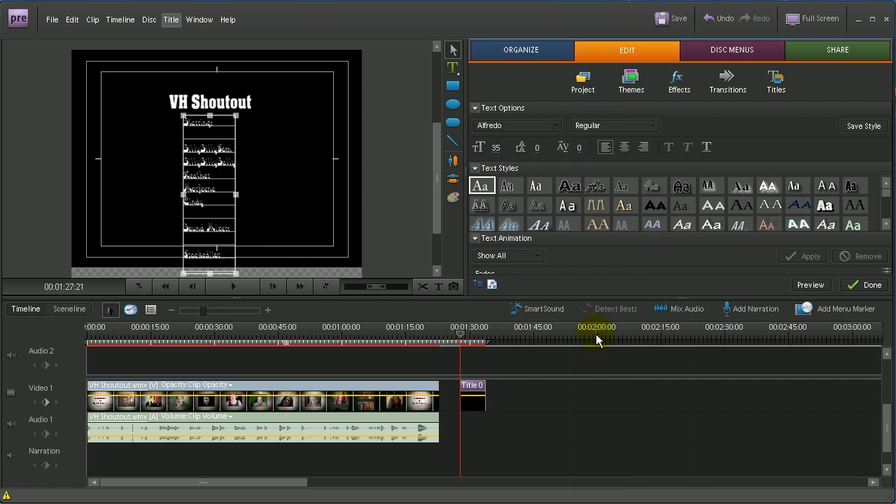
# - Set the body text's font to Arial Black and shift the block slightly left to center it under the heading
pyautogui.click(556, 130)
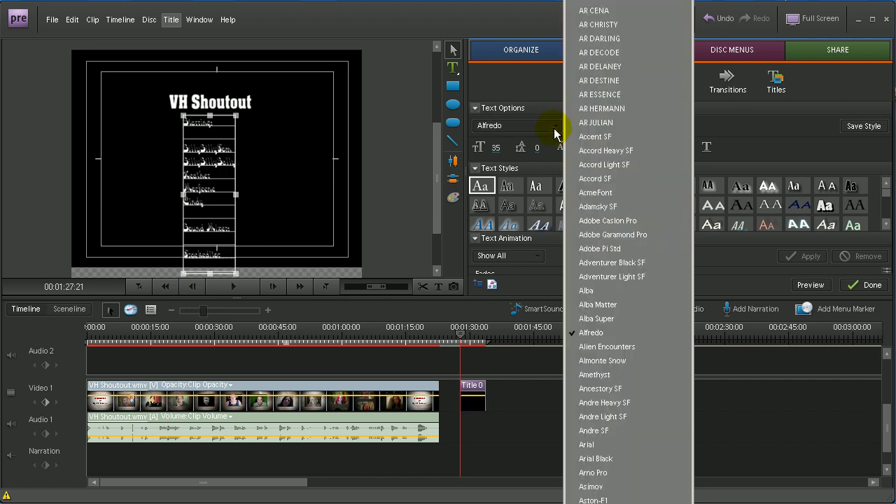
pyautogui.click(595, 458)
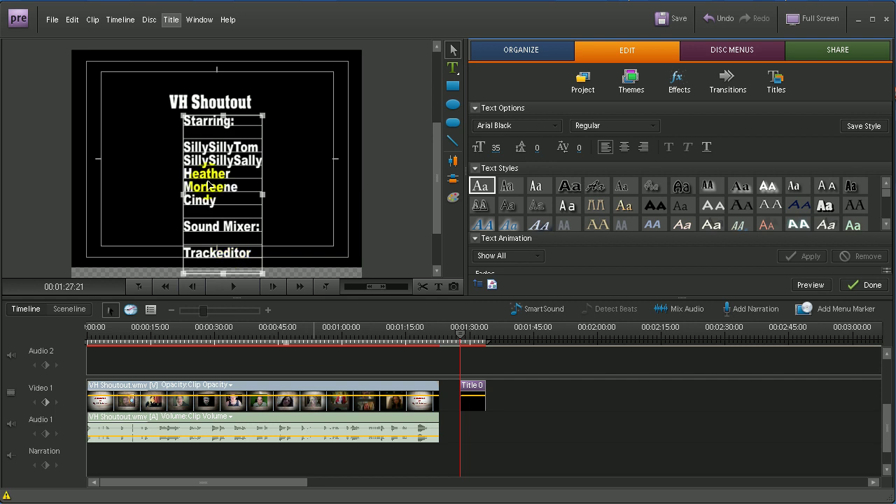
pyautogui.moveTo(207, 183)
pyautogui.mouseDown()
pyautogui.moveTo(201, 224)
pyautogui.moveTo(201, 187)
pyautogui.mouseUp()
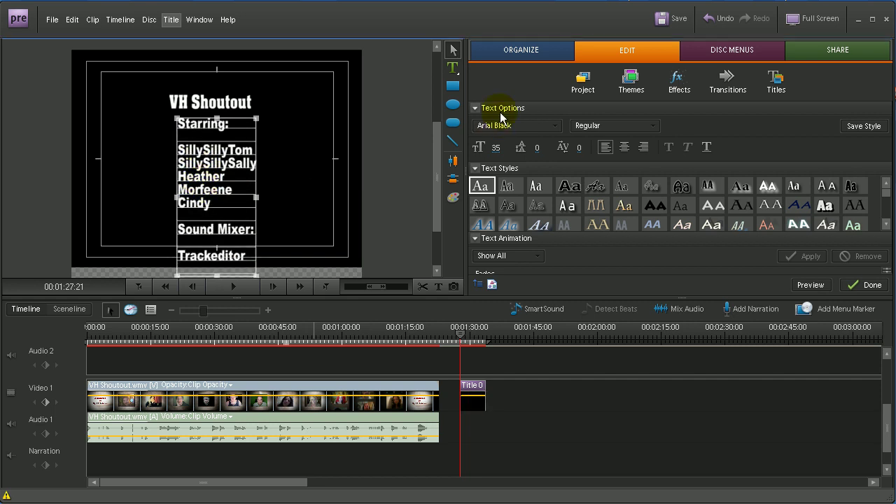
pyautogui.click(559, 126)
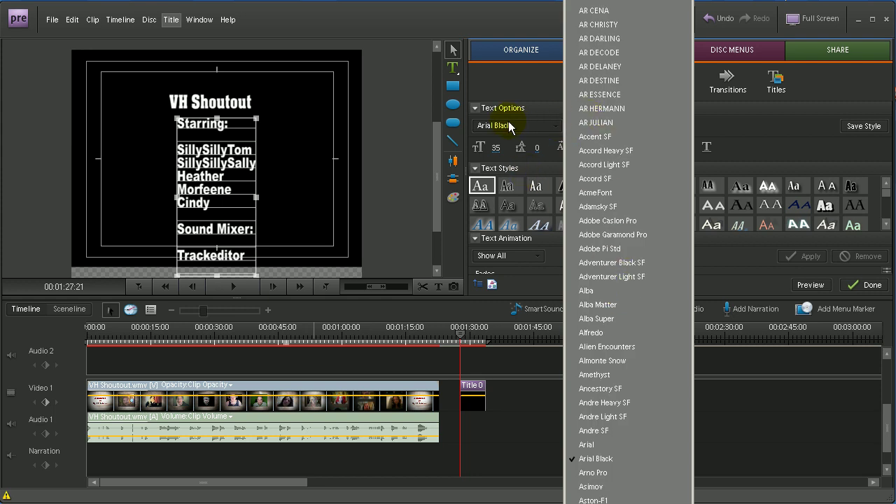
pyautogui.click(508, 143)
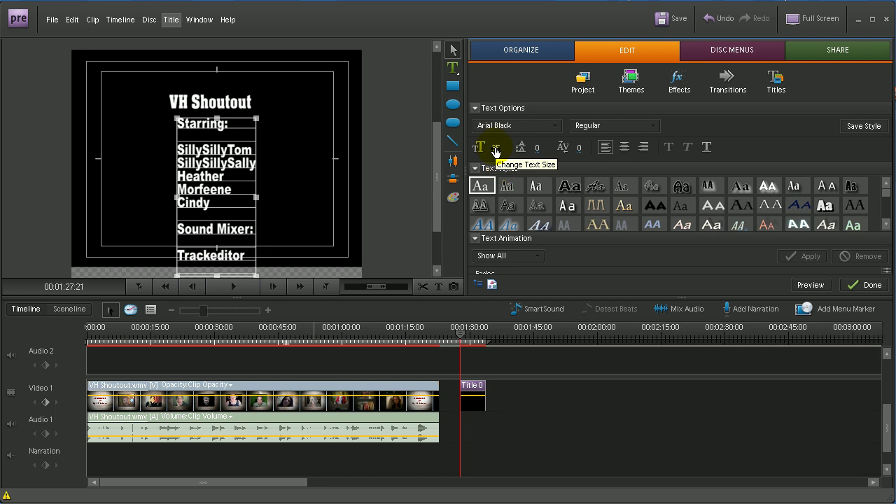
# - Reduce the body text size to 32 and center-align its lines
pyautogui.moveTo(496, 147)
pyautogui.mouseDown()
pyautogui.moveTo(473, 147)
pyautogui.moveTo(521, 147)
pyautogui.moveTo(493, 147)
pyautogui.mouseUp()
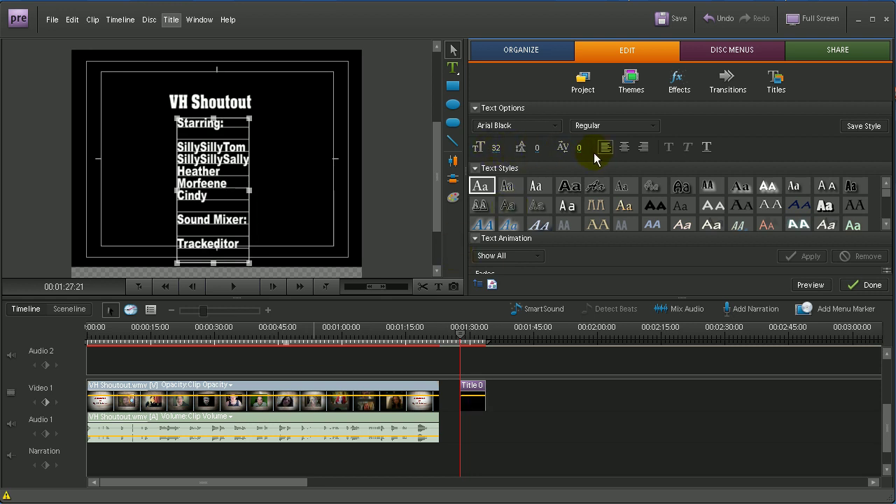
pyautogui.moveTo(247, 160); pyautogui.dragTo(203, 198)
pyautogui.doubleClick(203, 131)
pyautogui.click(203, 197)
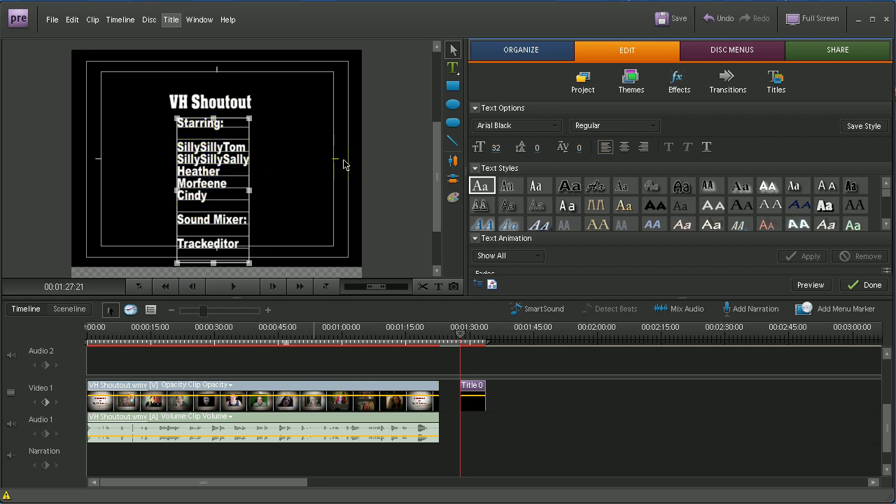
pyautogui.click(623, 153)
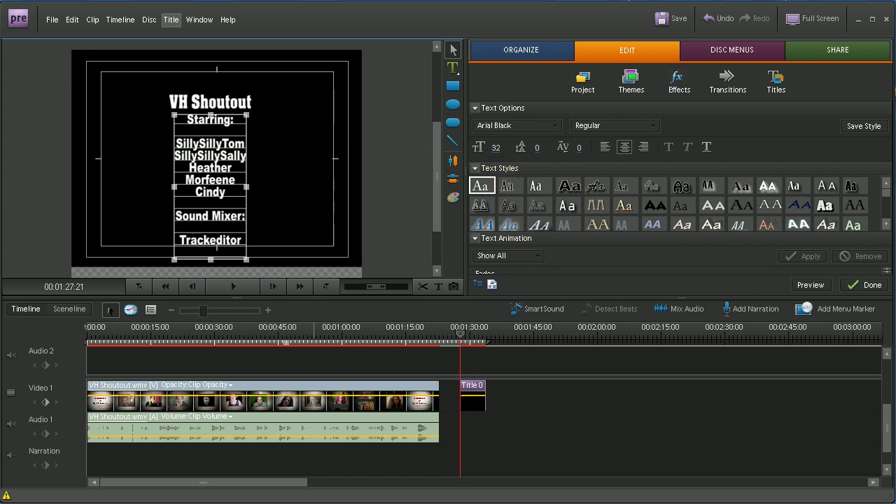
# - Apply the yellow Hobo Std text style to the body text block
pyautogui.scroll(-4, 891, 201)
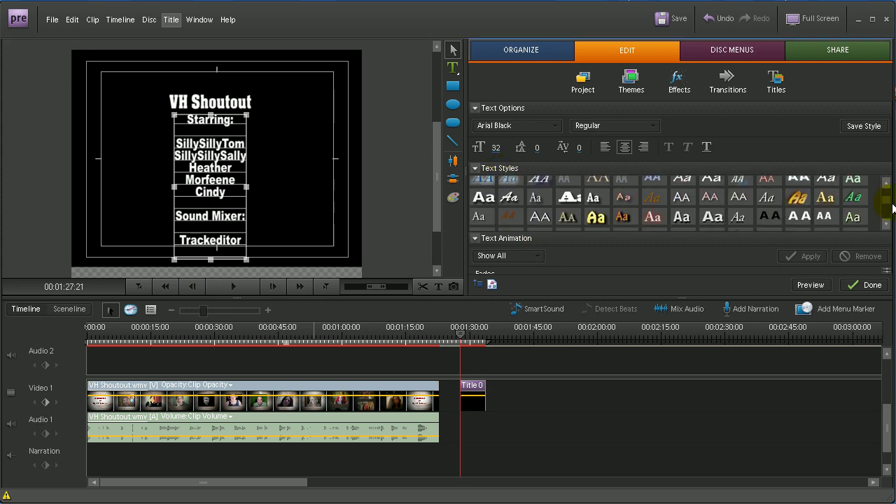
pyautogui.scroll(-1, 892, 205)
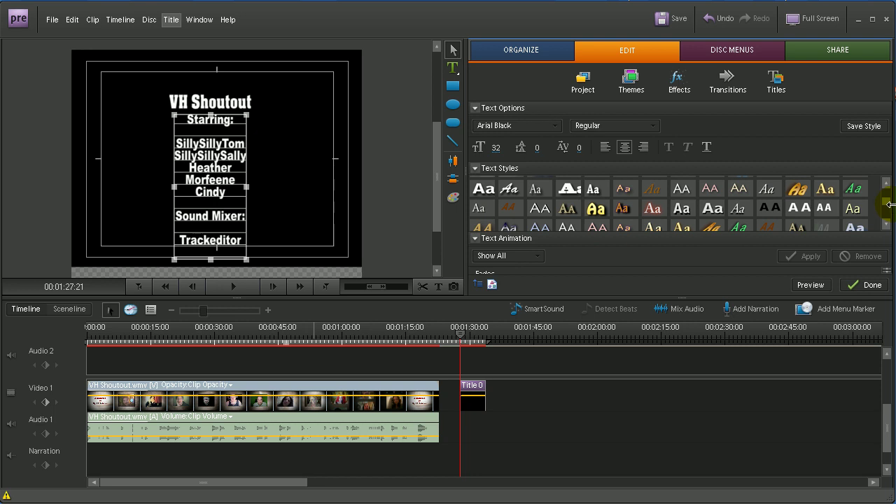
pyautogui.click(592, 210)
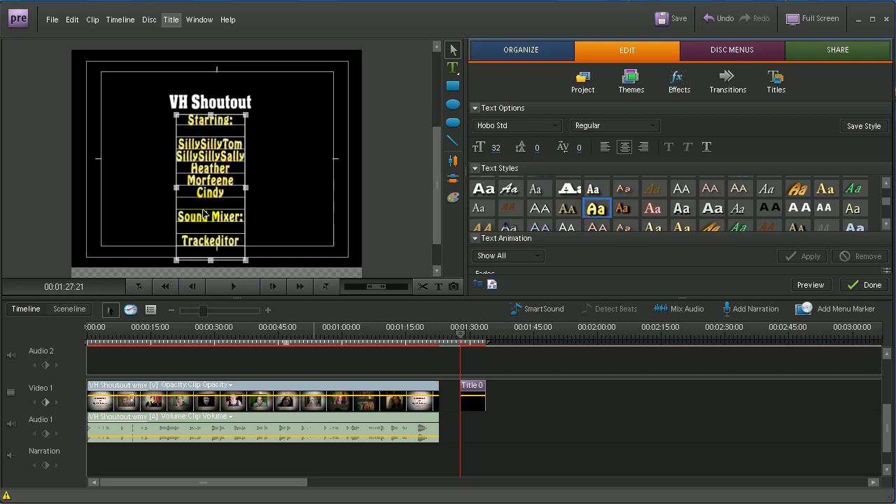
# - Try the white Brush Script Std text style on the "VH Shoutout" heading and nudge the heading slightly left
pyautogui.click(233, 105)
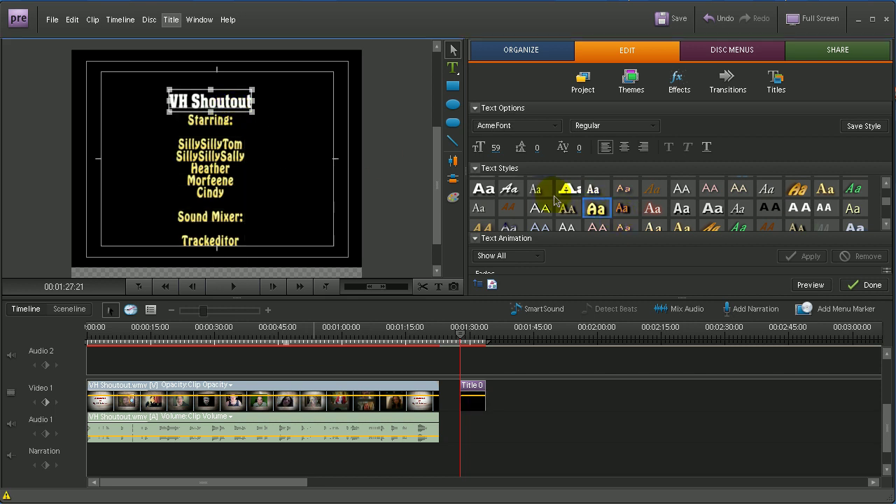
pyautogui.click(513, 193)
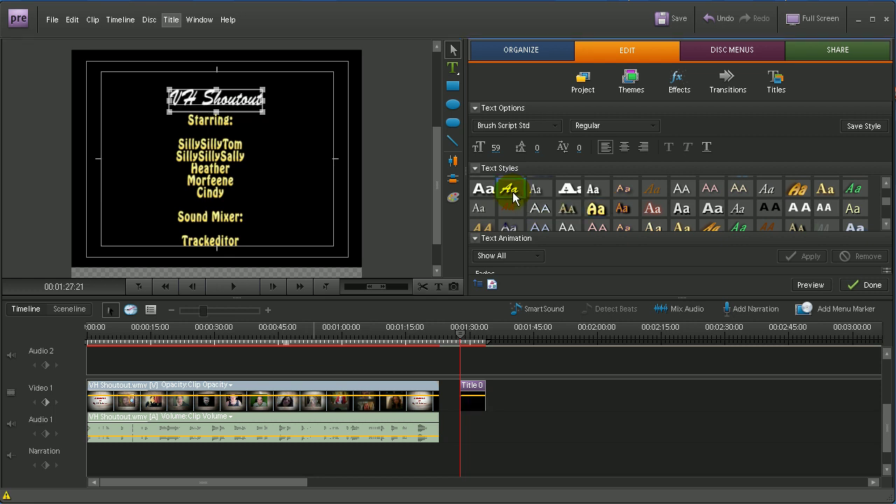
pyautogui.moveTo(233, 98)
pyautogui.mouseDown()
pyautogui.moveTo(234, 124)
pyautogui.moveTo(228, 97)
pyautogui.mouseUp()
# - Try the Poplar Std style on the heading, settle on the gold Chaparral Pro style, and recenter the heading above the credits
pyautogui.moveTo(886, 201); pyautogui.dragTo(889, 223)
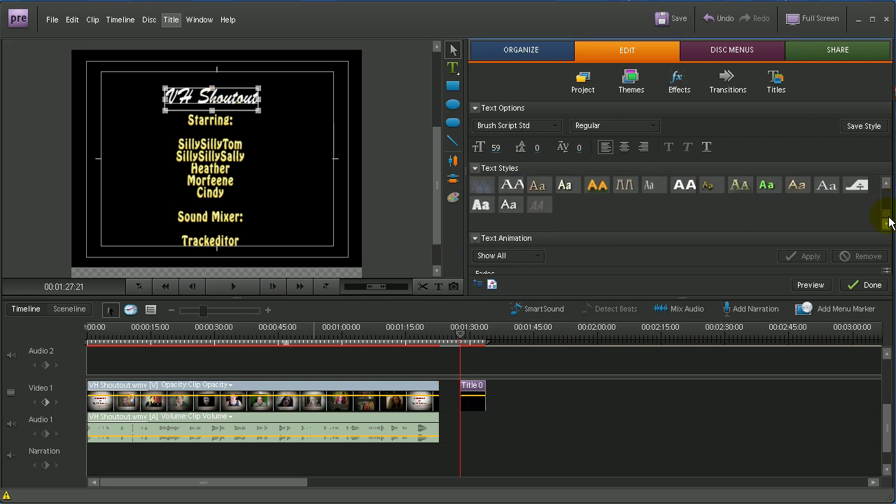
pyautogui.click(480, 203)
pyautogui.click(535, 210)
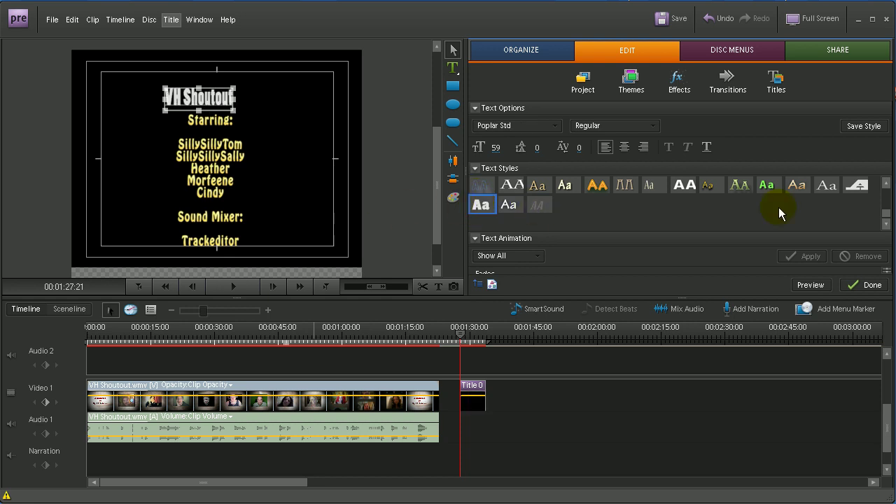
pyautogui.click(539, 185)
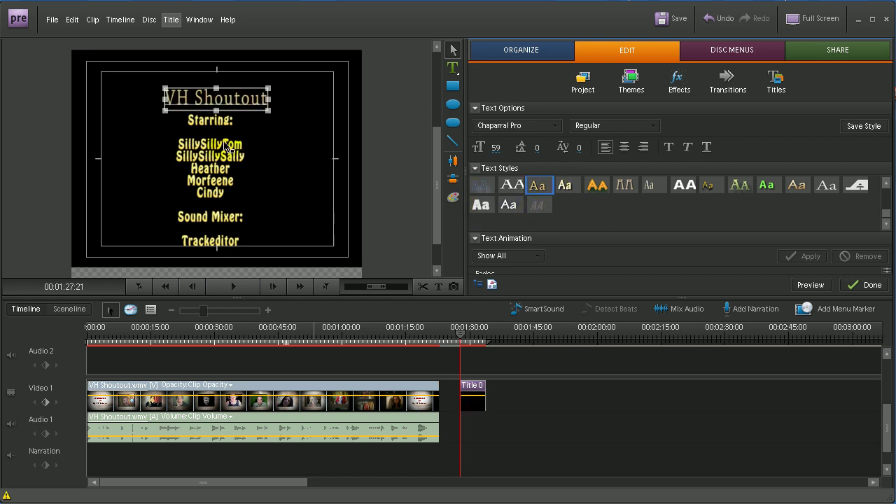
pyautogui.moveTo(230, 108); pyautogui.dragTo(224, 110)
pyautogui.click(619, 193)
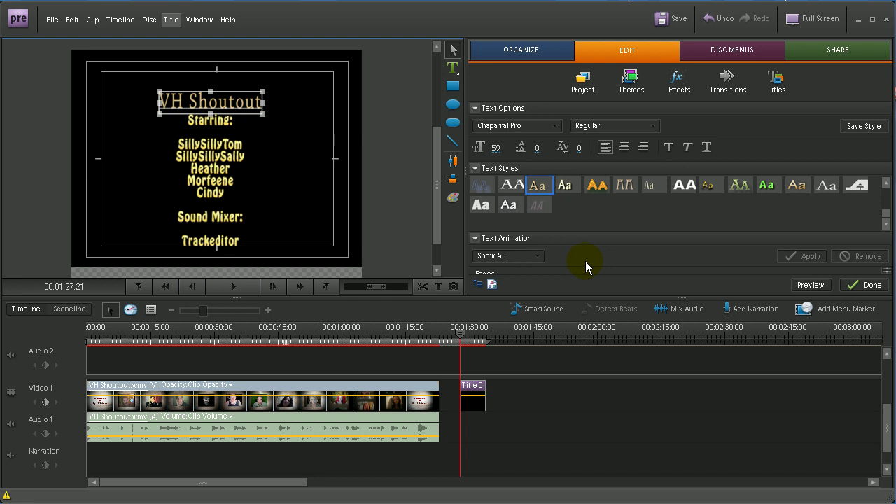
# - Extend the end of the Title 01 clip on the timeline to about 00:01:35 and preview the rolling credits
pyautogui.click(471, 389)
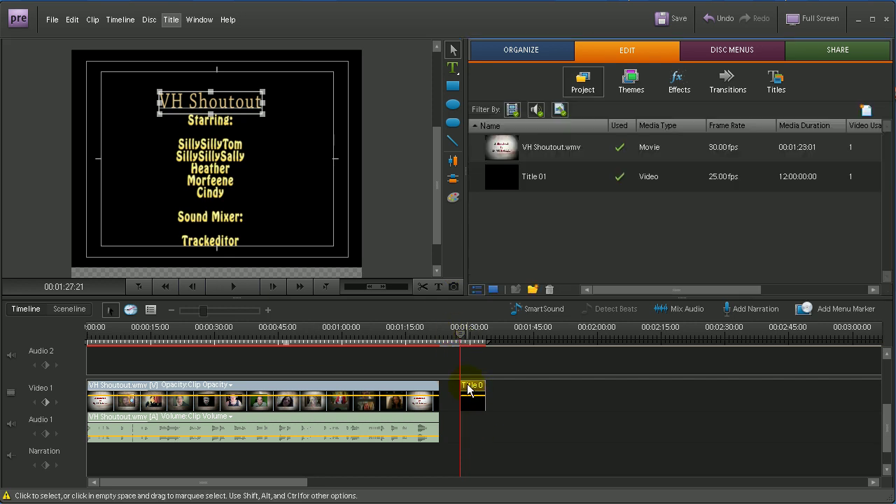
pyautogui.moveTo(470, 391)
pyautogui.mouseDown()
pyautogui.moveTo(580, 387)
pyautogui.moveTo(589, 404)
pyautogui.moveTo(492, 407)
pyautogui.moveTo(566, 392)
pyautogui.moveTo(556, 458)
pyautogui.moveTo(528, 397)
pyautogui.moveTo(470, 392)
pyautogui.mouseUp()
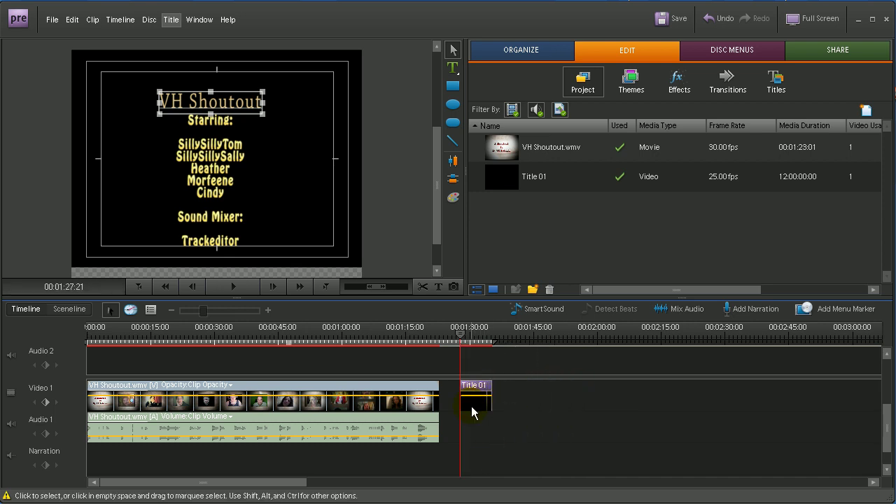
pyautogui.click(454, 341)
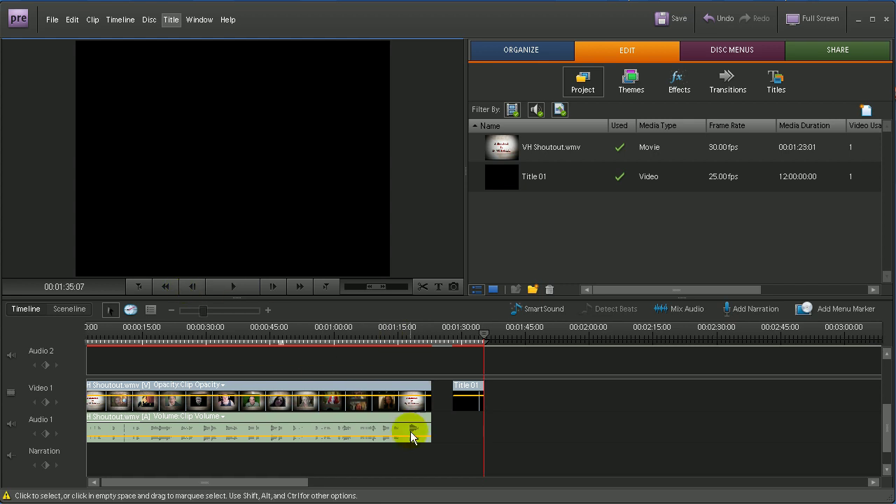
pyautogui.click(225, 288)
pyautogui.click(467, 394)
pyautogui.moveTo(92, 328); pyautogui.dragTo(473, 339)
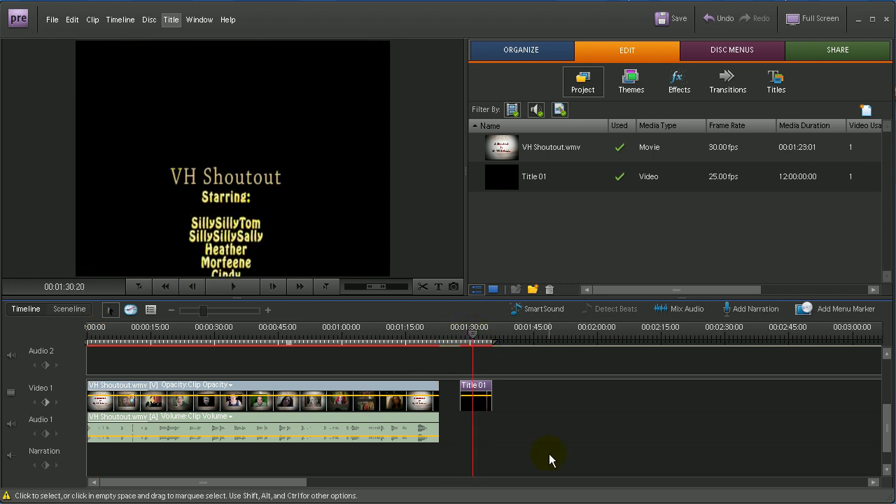
# - Lengthen the Title 01 clip so that it ends at about 00:01:40, making the credits roll more slowly
pyautogui.click(481, 387)
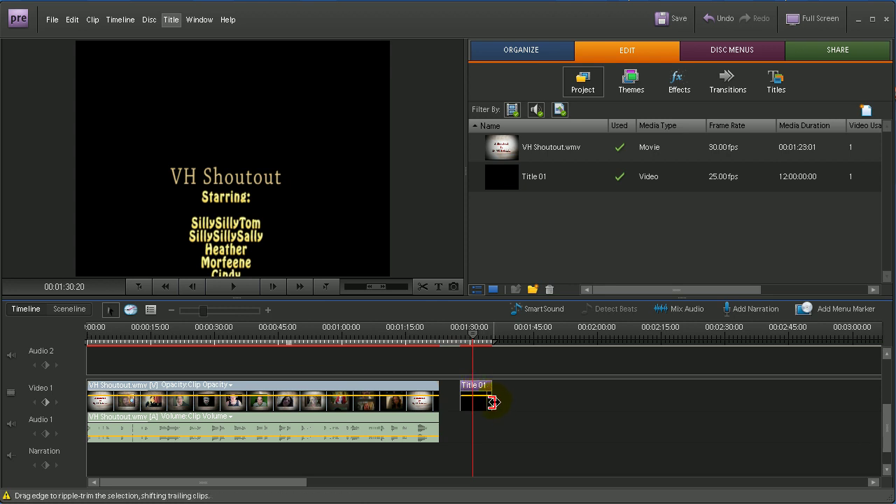
pyautogui.moveTo(493, 402); pyautogui.dragTo(514, 410)
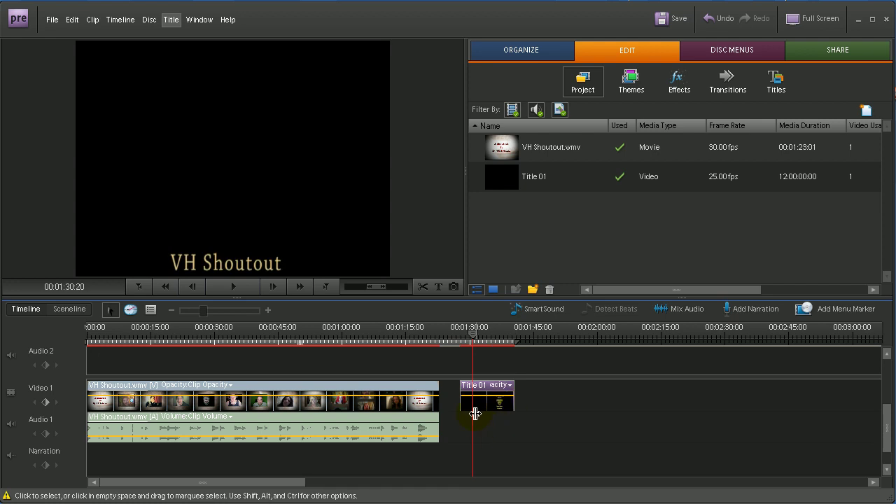
# - Preview the lengthened rolling credits from about 00:01:27, at the start of the Title 01 clip
pyautogui.moveTo(470, 343); pyautogui.dragTo(459, 343)
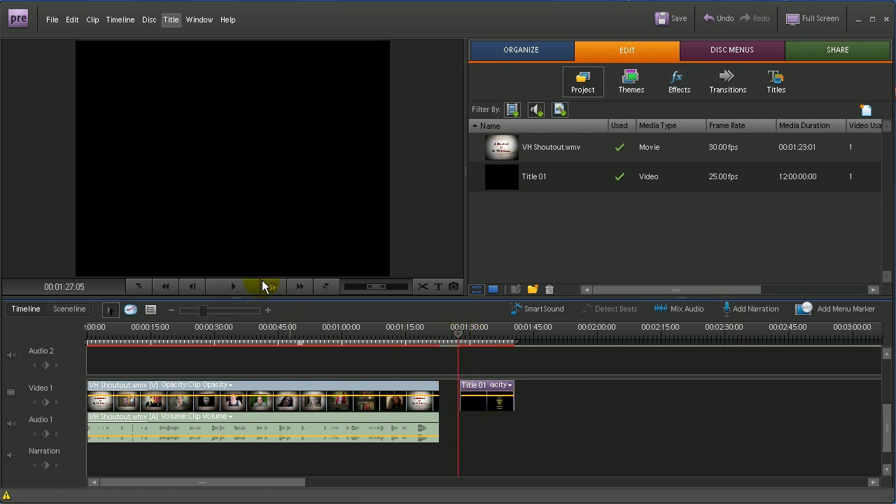
pyautogui.click(249, 284)
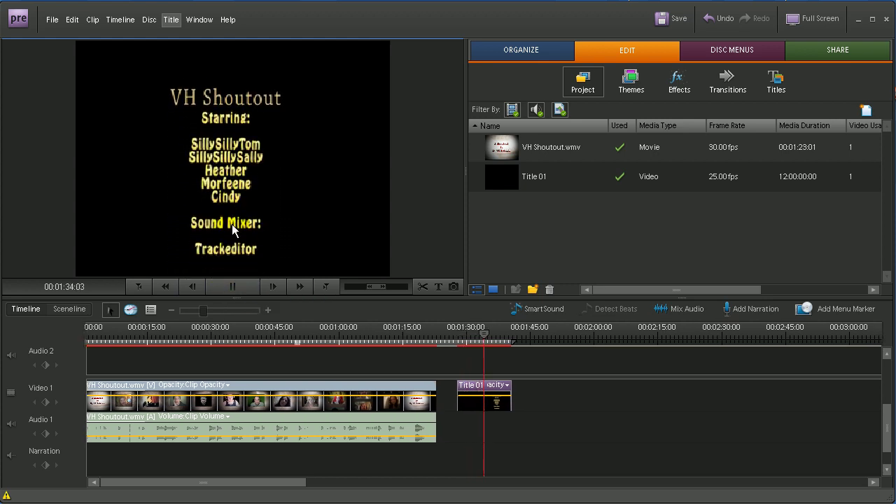
pyautogui.click(233, 286)
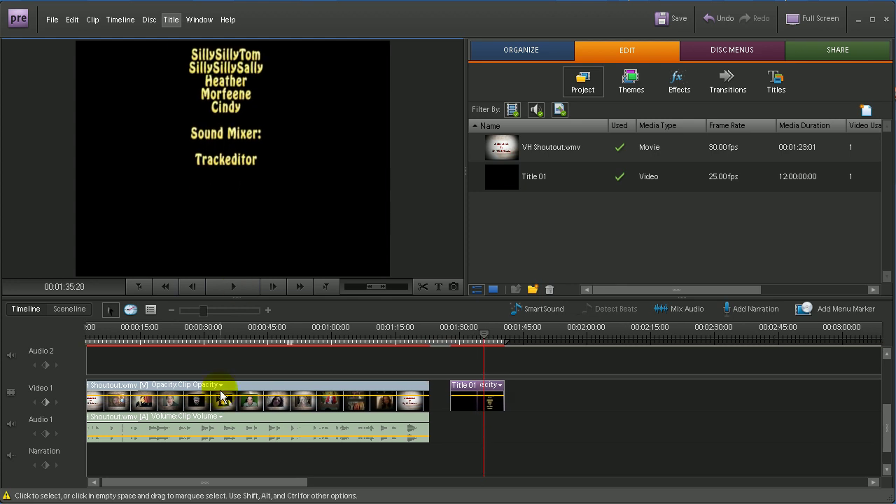
# - Move the Title 01 clip directly against the end of VH Shoutout.wmv and preview the change from the video into the credits
pyautogui.moveTo(147, 483); pyautogui.dragTo(133, 484)
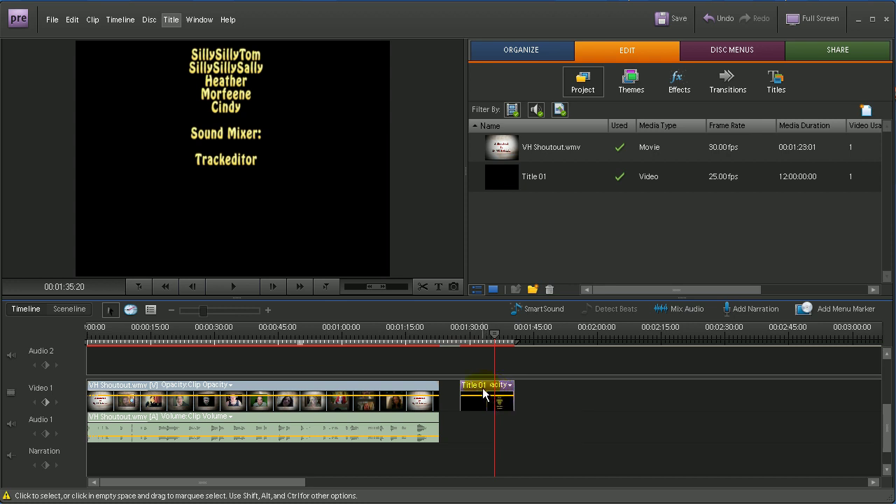
pyautogui.moveTo(481, 390)
pyautogui.mouseDown()
pyautogui.moveTo(521, 390)
pyautogui.moveTo(456, 398)
pyautogui.moveTo(474, 400)
pyautogui.moveTo(469, 395)
pyautogui.mouseUp()
pyautogui.moveTo(490, 346); pyautogui.dragTo(432, 353)
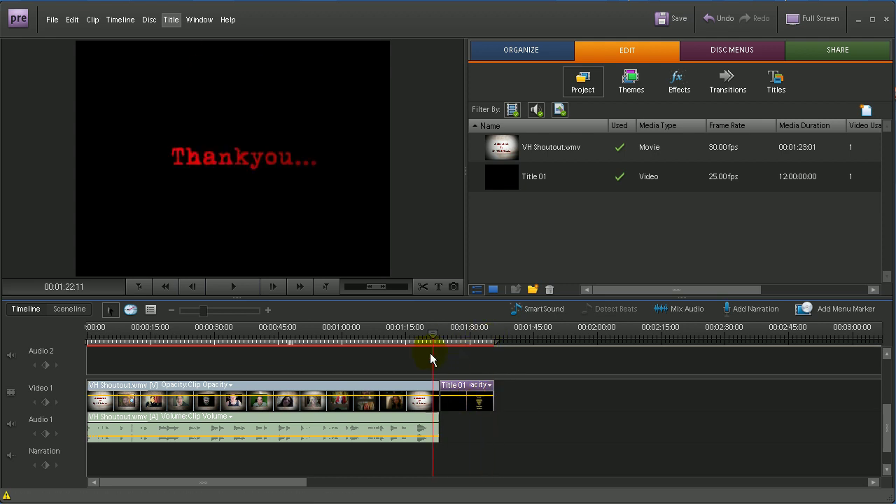
pyautogui.click(234, 287)
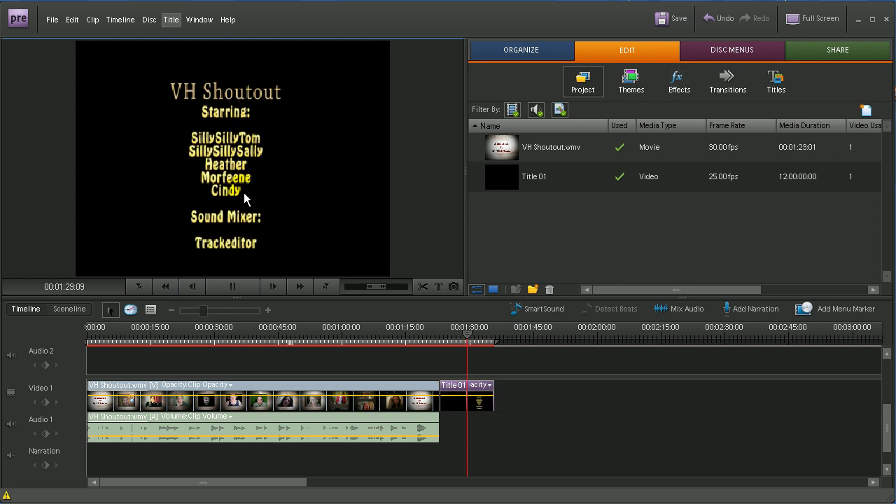
pyautogui.click(233, 287)
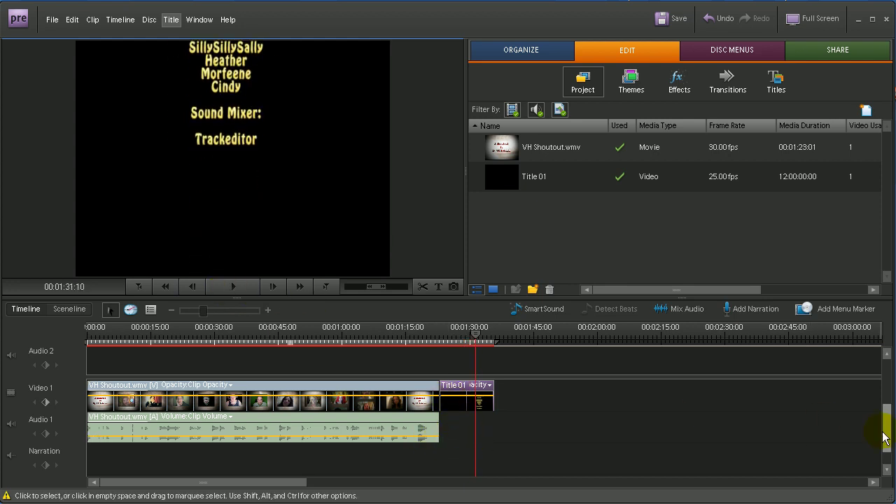
# - Move the Title 01 clip to the start of the Video 2 track, over VH Shoutout.wmv, and check the overlay at about 00:00:05
pyautogui.scroll(2, 884, 425)
pyautogui.scroll(-1, 881, 424)
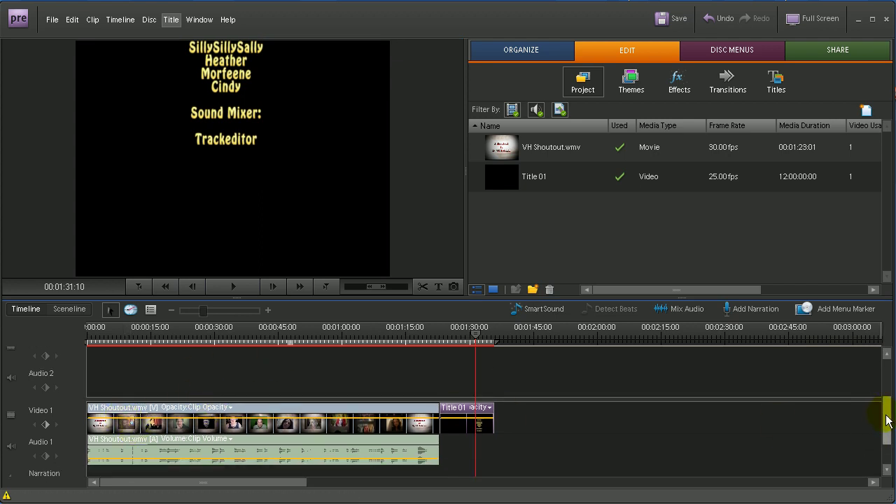
pyautogui.scroll(1, 887, 420)
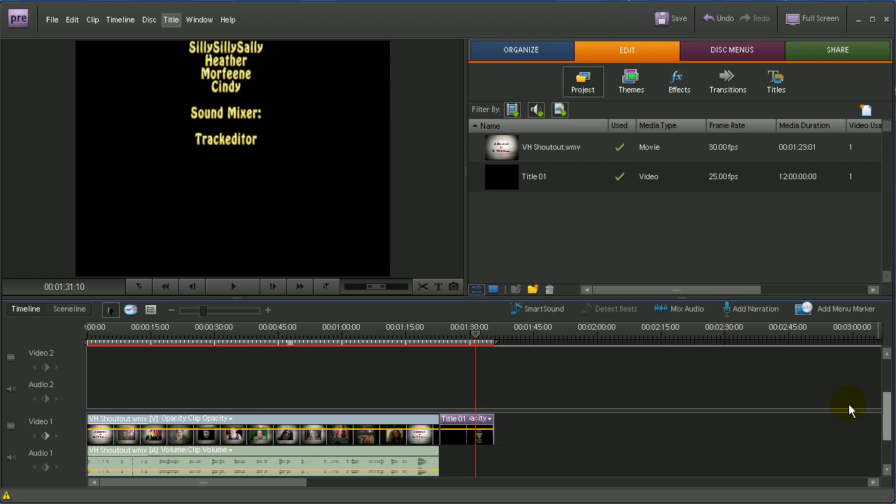
pyautogui.click(454, 418)
pyautogui.moveTo(455, 418); pyautogui.dragTo(98, 374)
pyautogui.moveTo(91, 336); pyautogui.dragTo(110, 336)
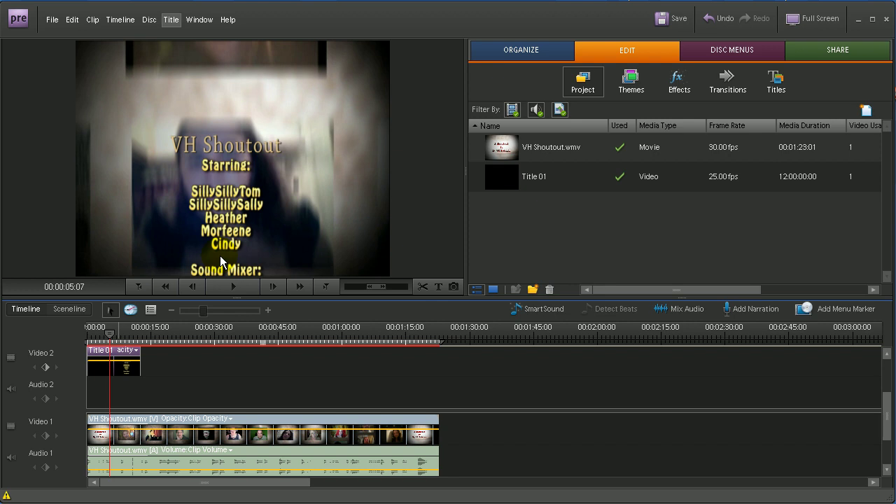
pyautogui.moveTo(109, 334); pyautogui.dragTo(108, 340)
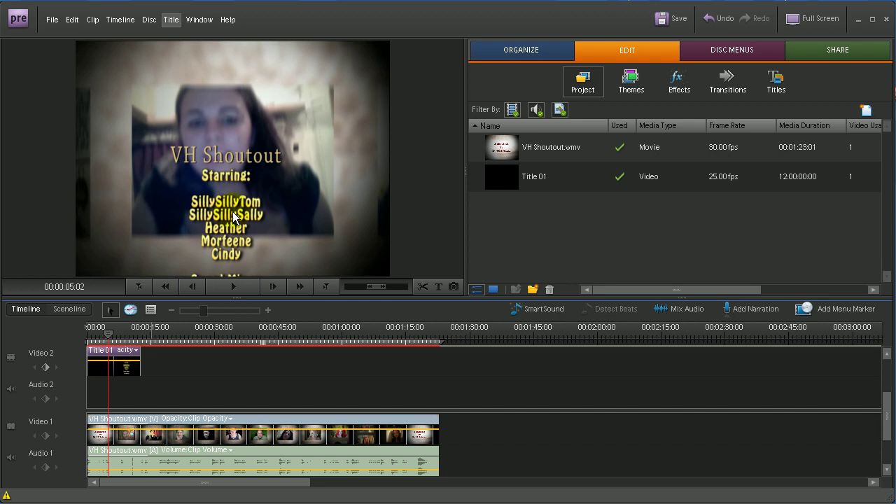
# - Open the Title 01 clip's text for editing and delete the first cast name line under "Starring:" in the credits block
pyautogui.doubleClick(106, 365)
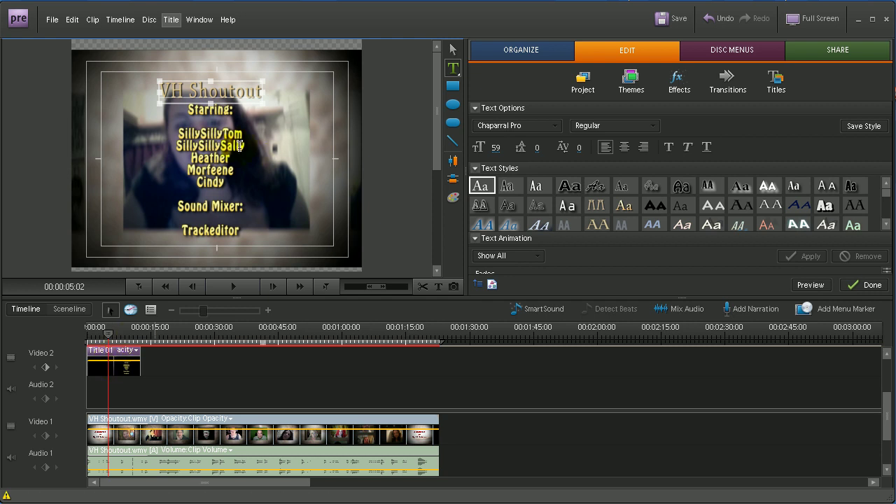
pyautogui.click(219, 139)
pyautogui.click(203, 90)
pyautogui.click(210, 129)
pyautogui.click(209, 91)
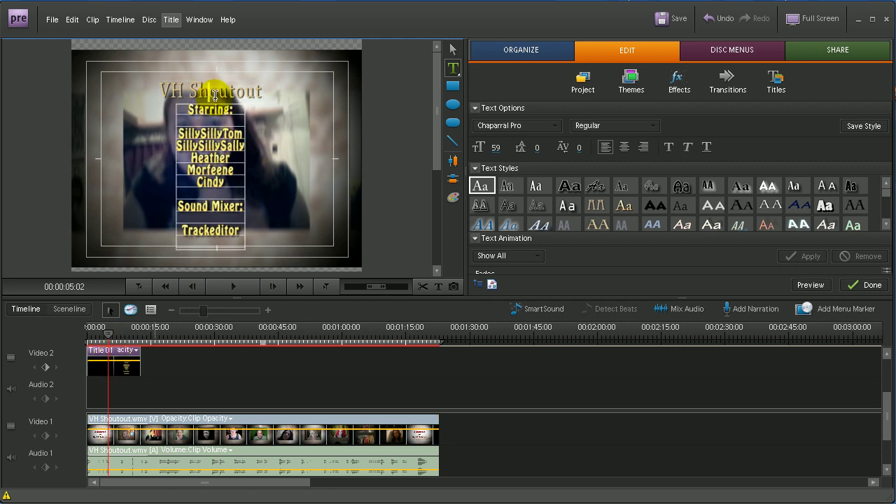
pyautogui.click(226, 123)
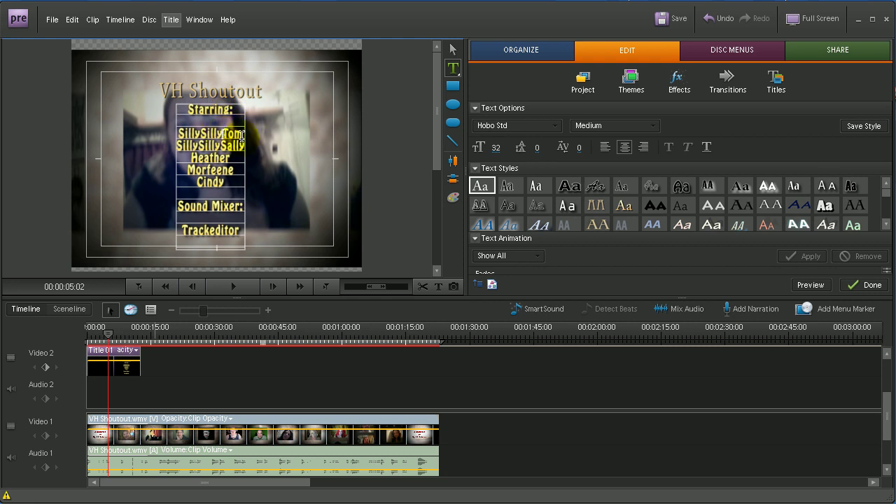
pyautogui.doubleClick(175, 129)
pyautogui.press('BackSpace')
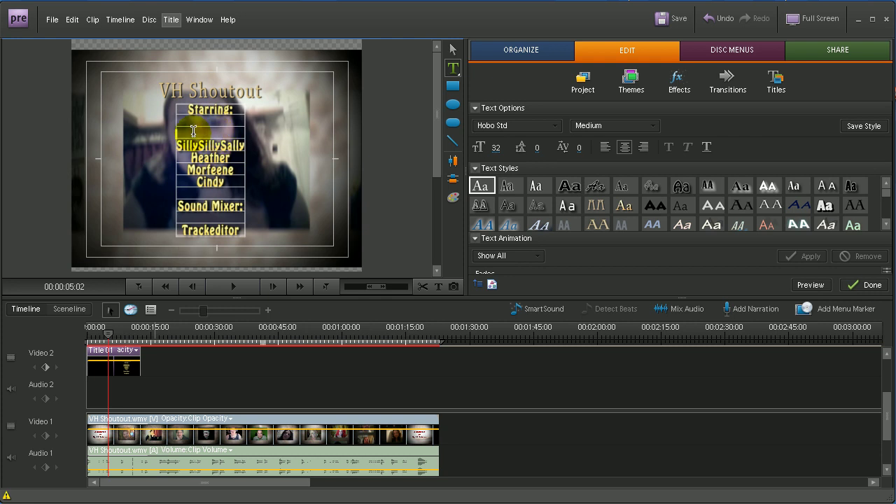
pyautogui.press('BackSpace')
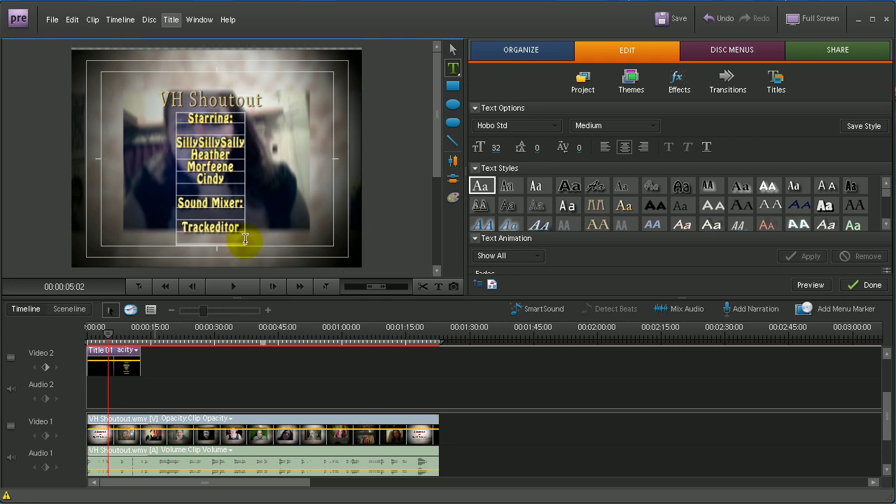